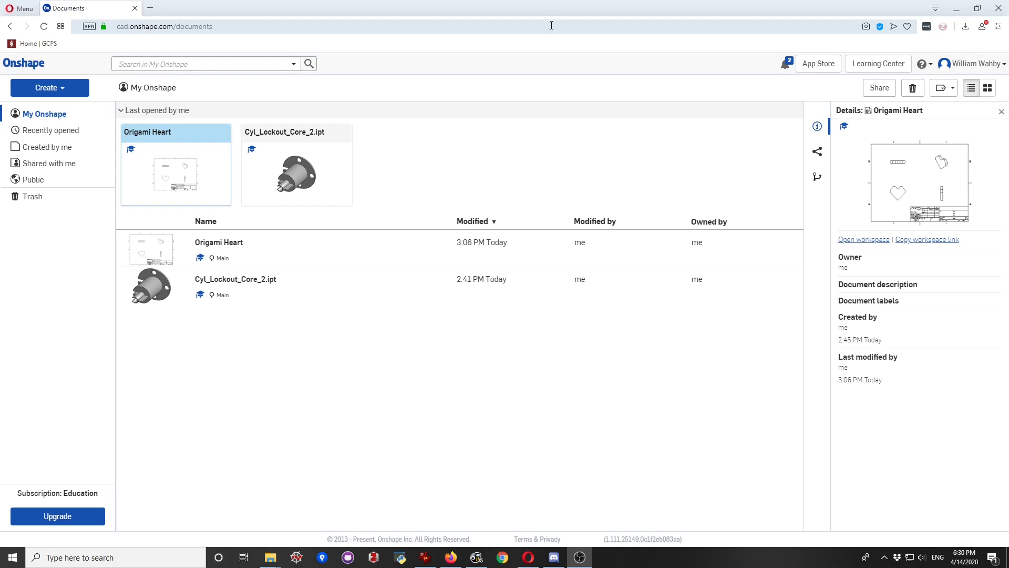
# - Open the account preferences and choose English as the display language
pyautogui.click(578, 5)
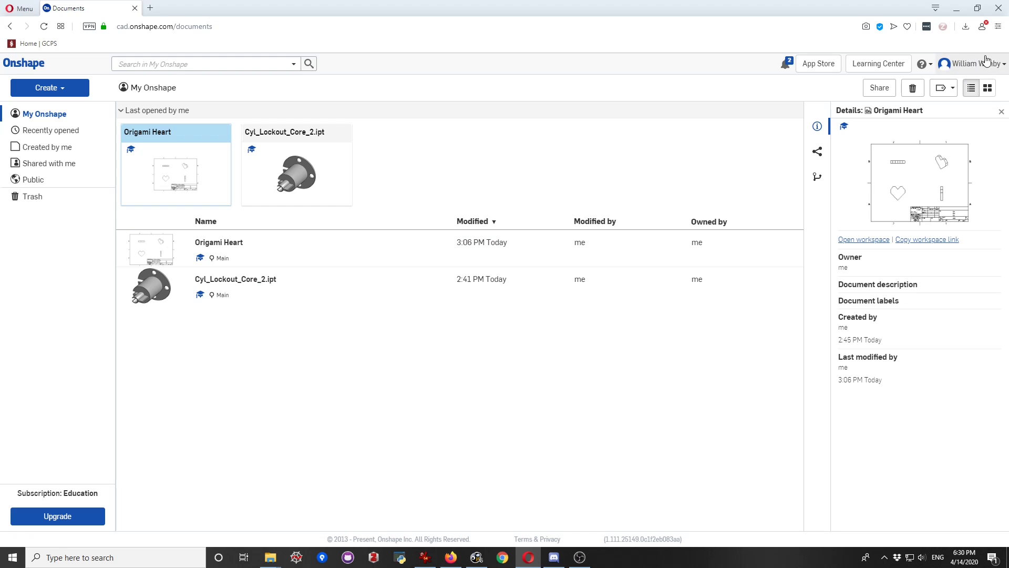
pyautogui.click(968, 63)
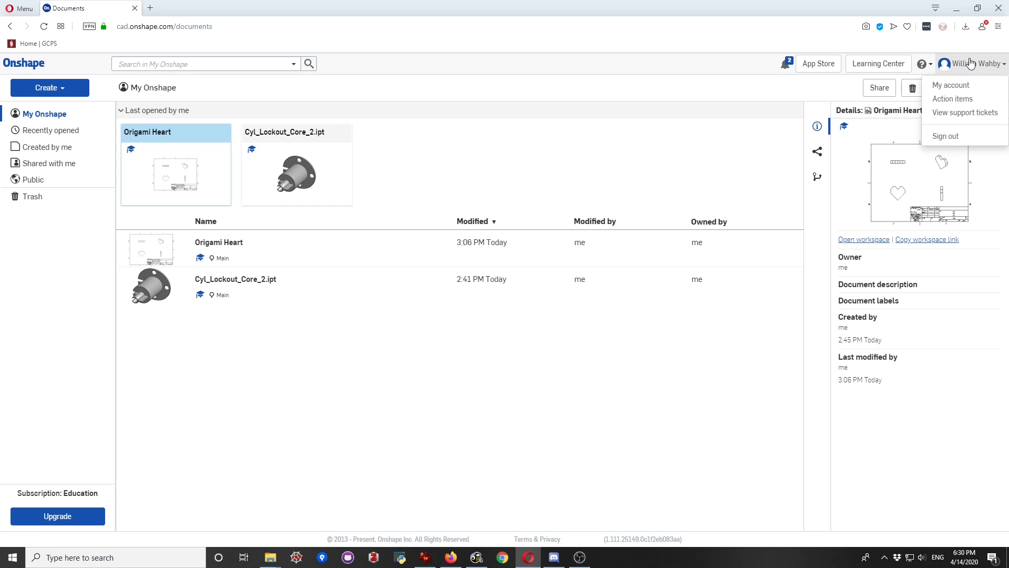
pyautogui.click(953, 88)
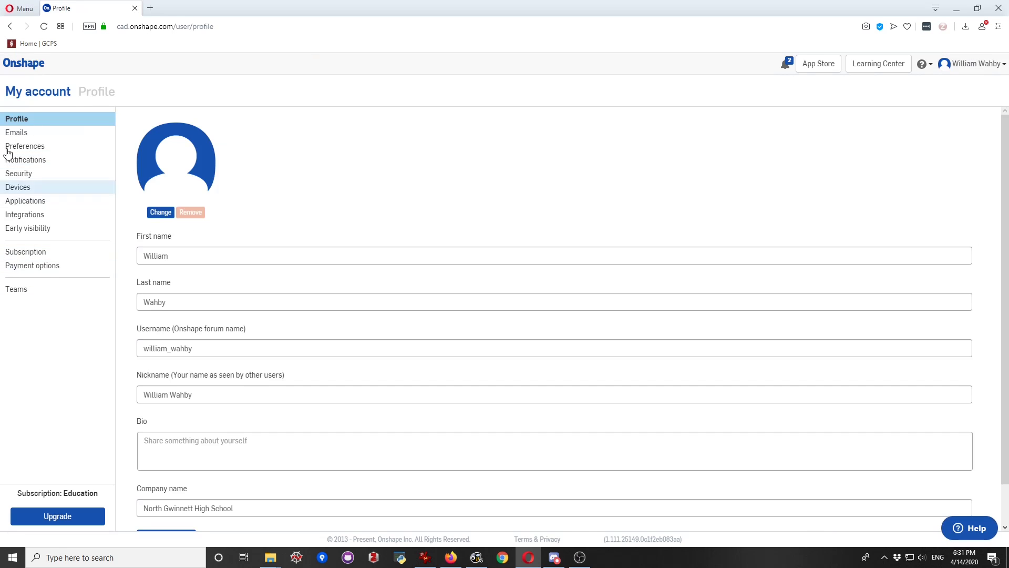
pyautogui.click(37, 152)
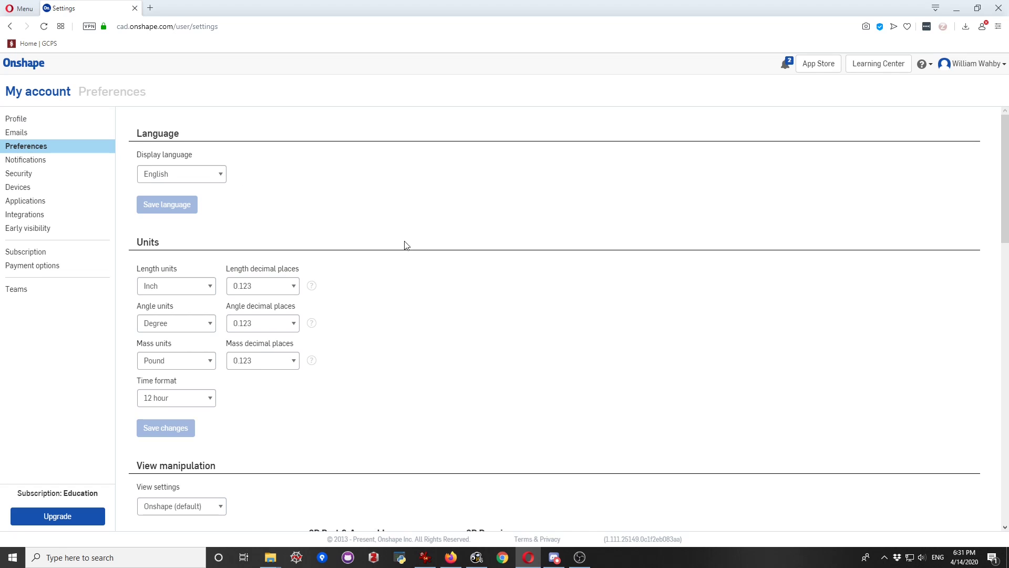
pyautogui.scroll(-1, 391, 196)
pyautogui.scroll(1, 381, 210)
pyautogui.click(220, 173)
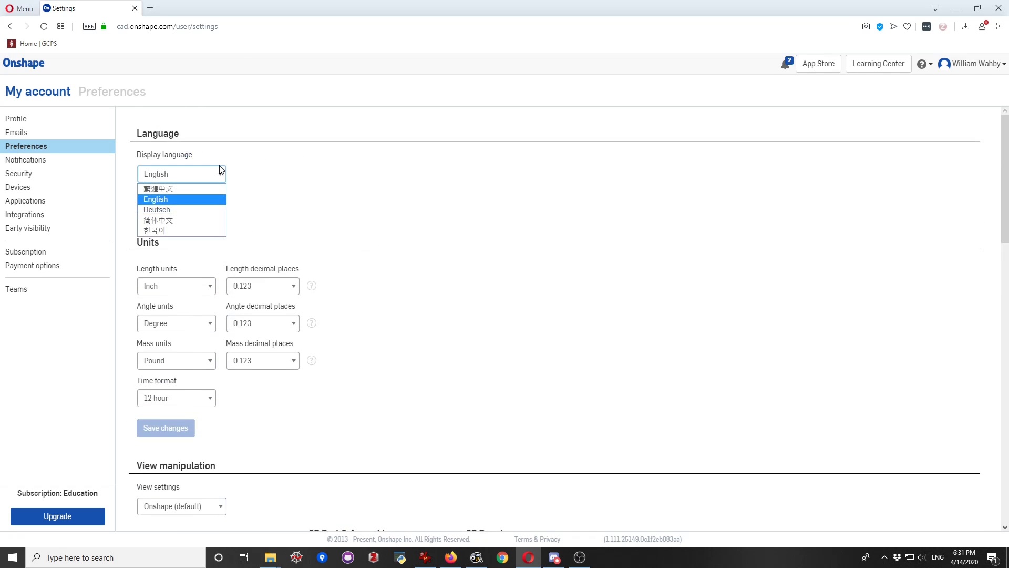
pyautogui.click(173, 199)
# - Set the default length units to Centimeter in the account preferences
pyautogui.scroll(-1, 342, 215)
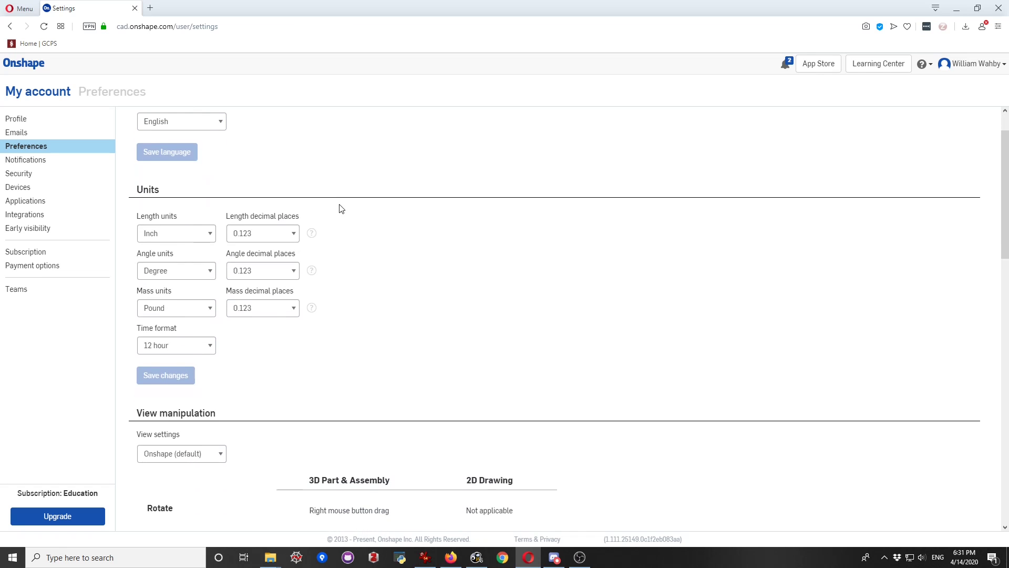
pyautogui.click(169, 236)
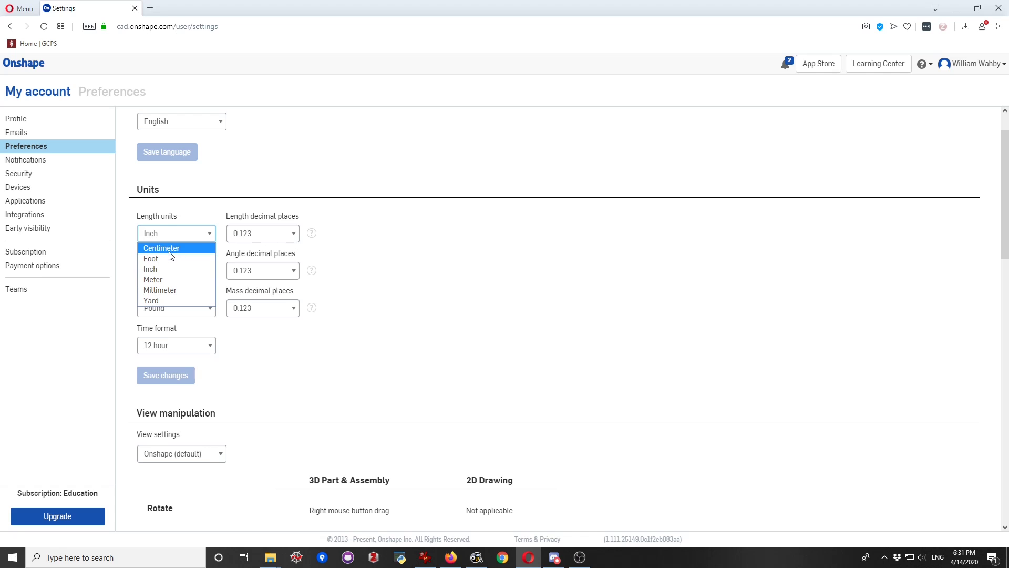
pyautogui.click(169, 247)
pyautogui.click(183, 238)
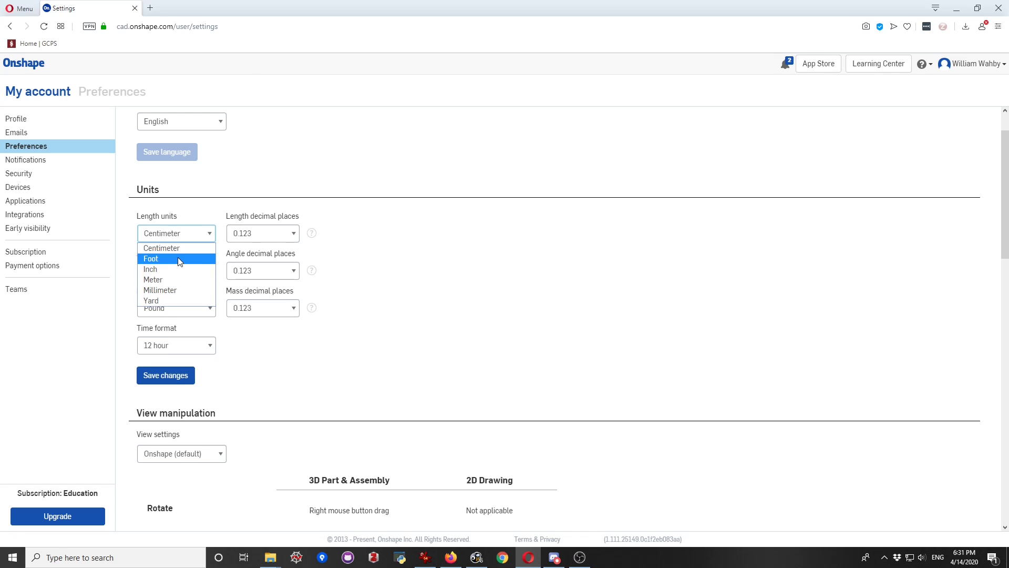
pyautogui.click(177, 251)
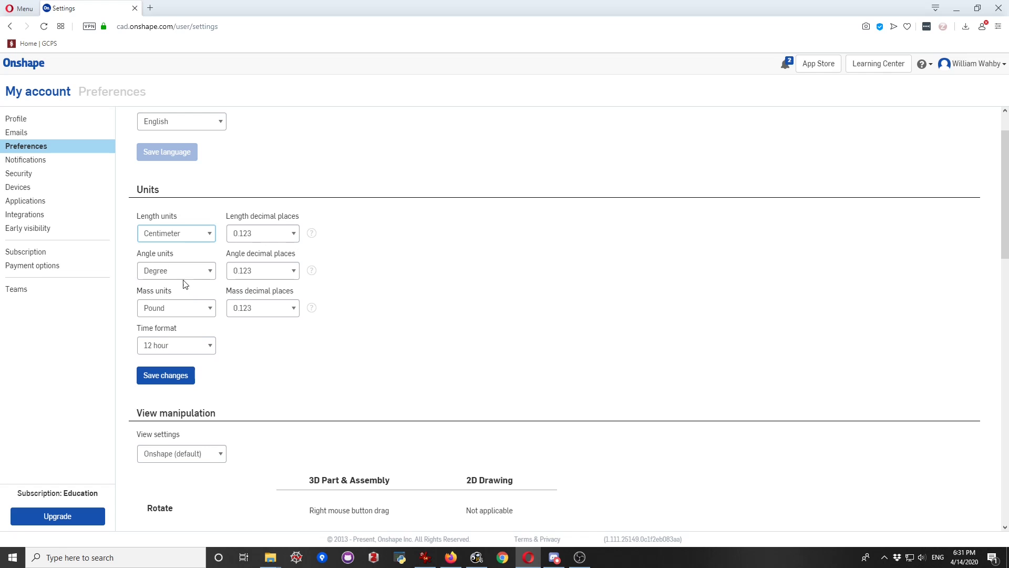
# - Set the mass units to Kilogram with the 12 hour time format, and save the unit preferences
pyautogui.click(158, 315)
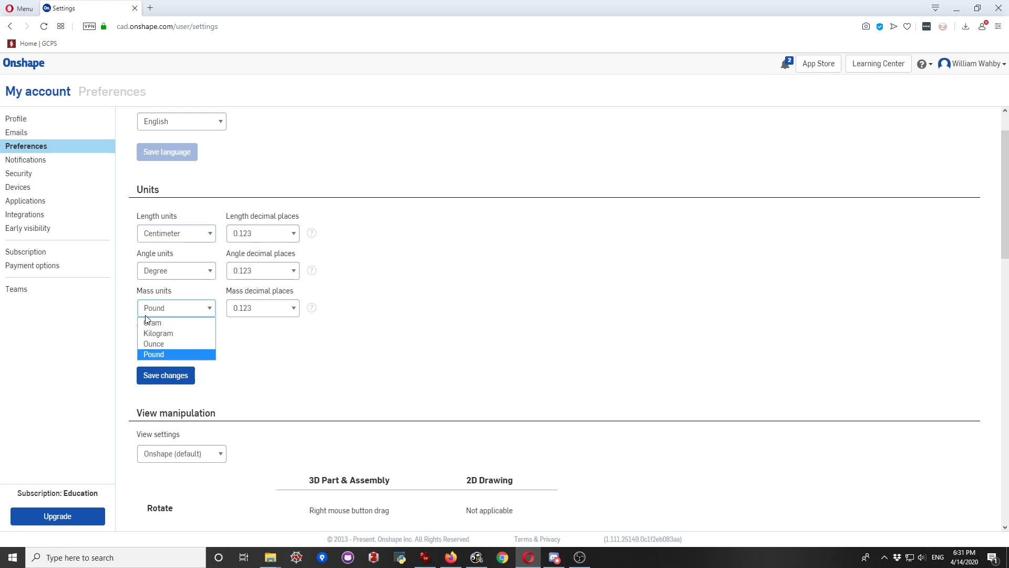
pyautogui.click(143, 333)
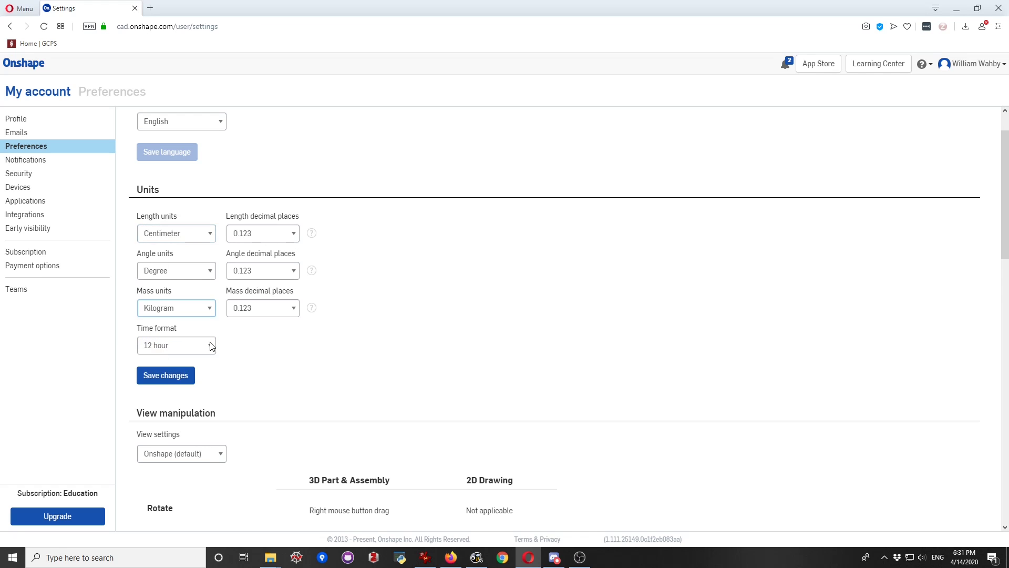
pyautogui.click(178, 345)
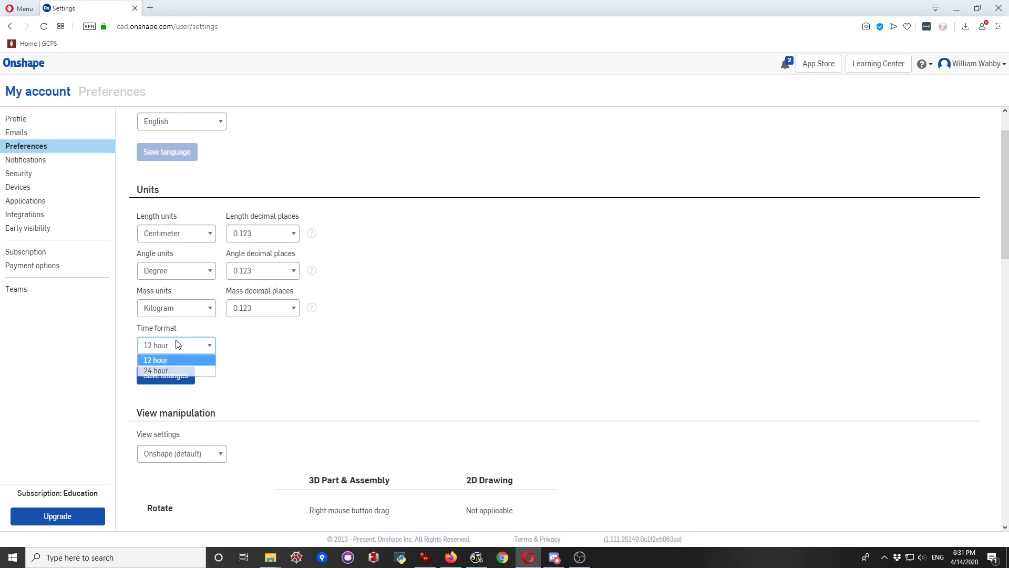
pyautogui.click(183, 359)
pyautogui.click(332, 363)
pyautogui.click(166, 376)
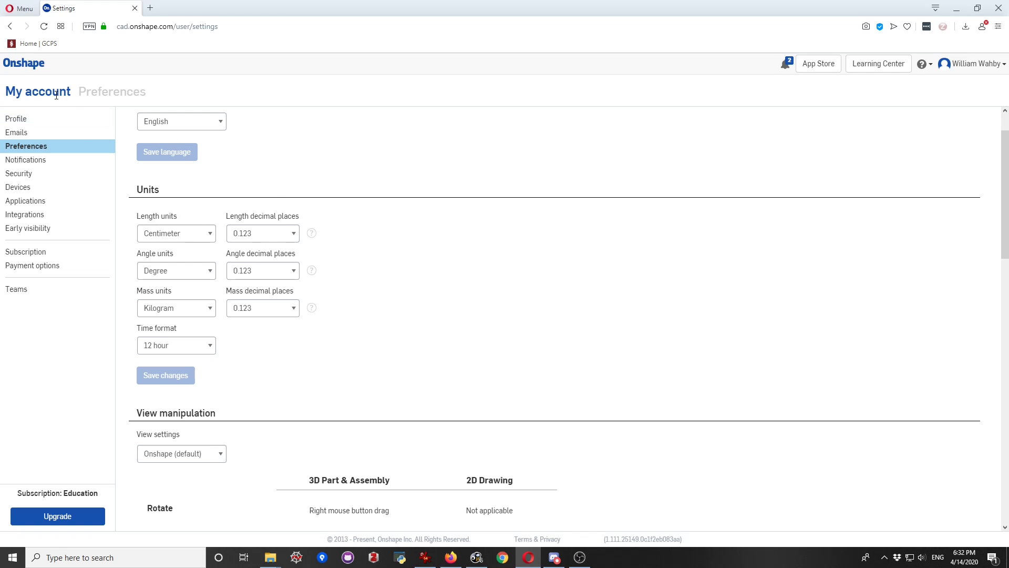
# - Return to the documents list and create a new document named Origami Heart 2
pyautogui.click(23, 64)
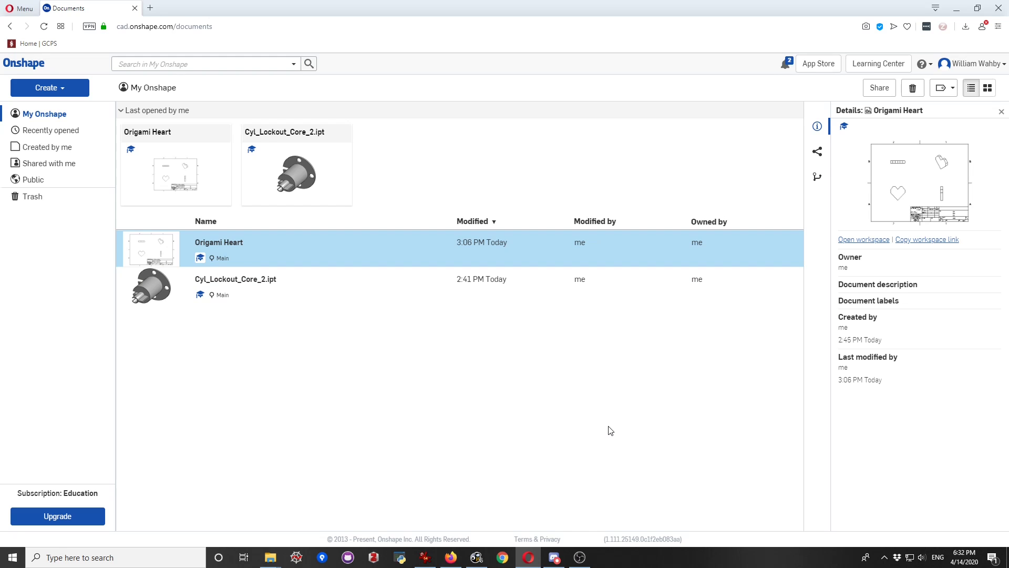
pyautogui.click(68, 91)
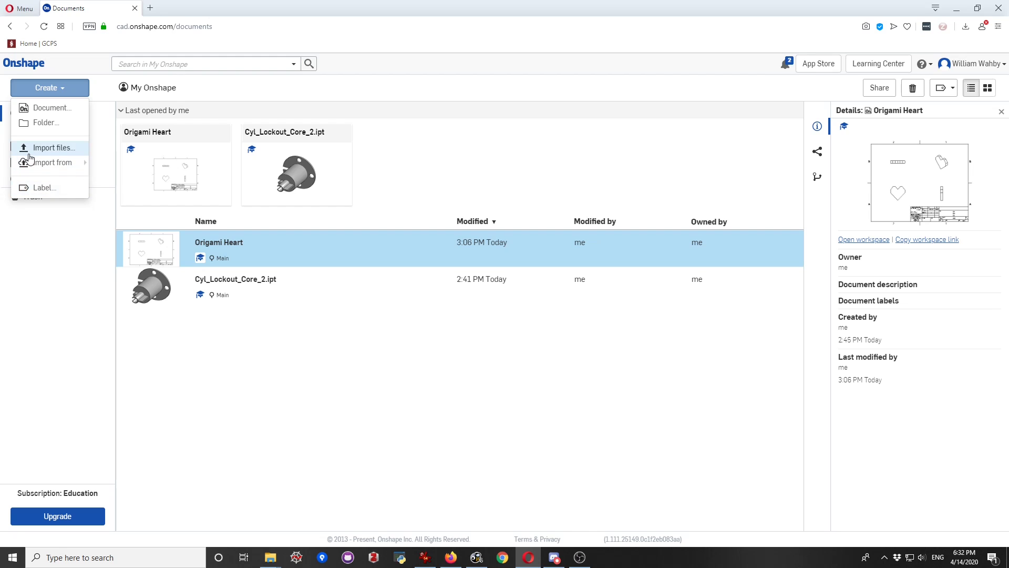
pyautogui.click(39, 108)
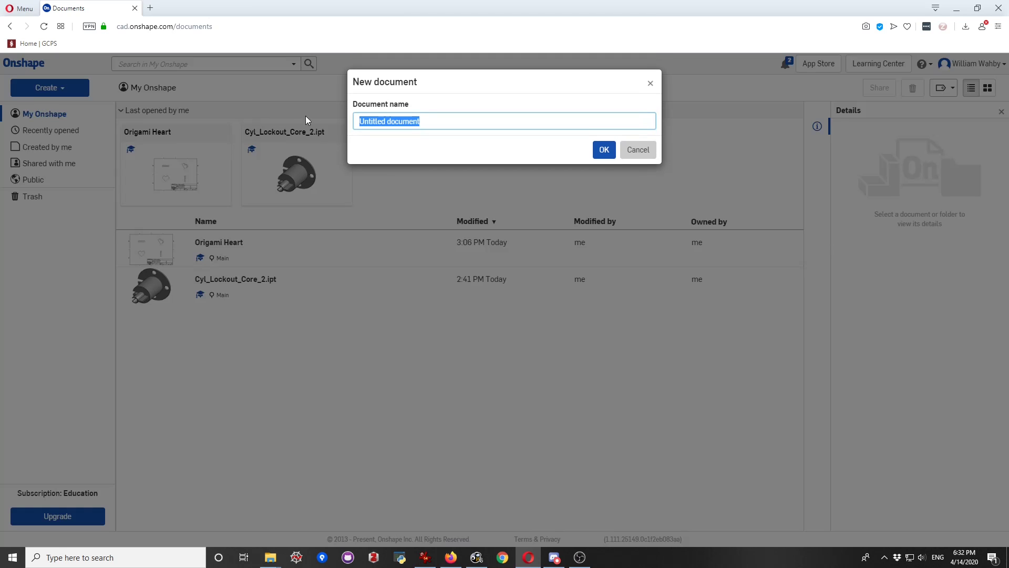
pyautogui.moveTo(437, 126); pyautogui.dragTo(316, 106)
pyautogui.write('Orig')
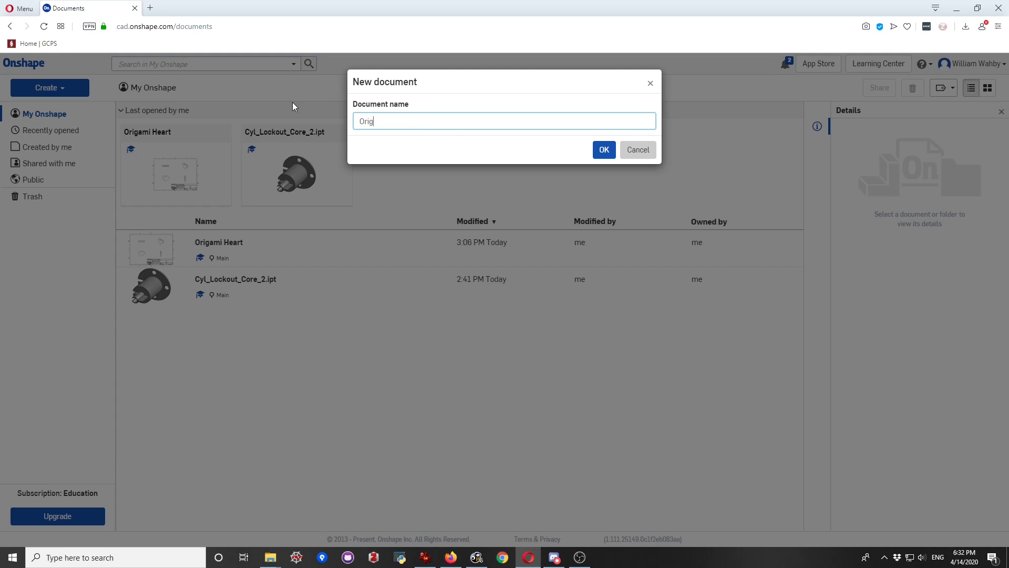
pyautogui.write('ami Heart 2')
pyautogui.moveTo(404, 121); pyautogui.dragTo(335, 119)
pyautogui.click(509, 136)
pyautogui.click(604, 148)
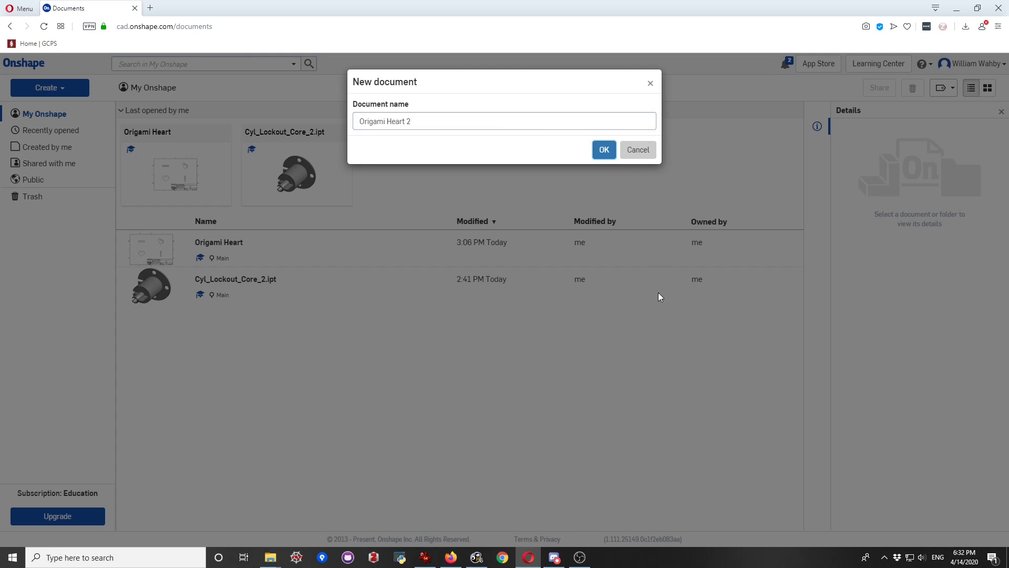
pyautogui.click(603, 152)
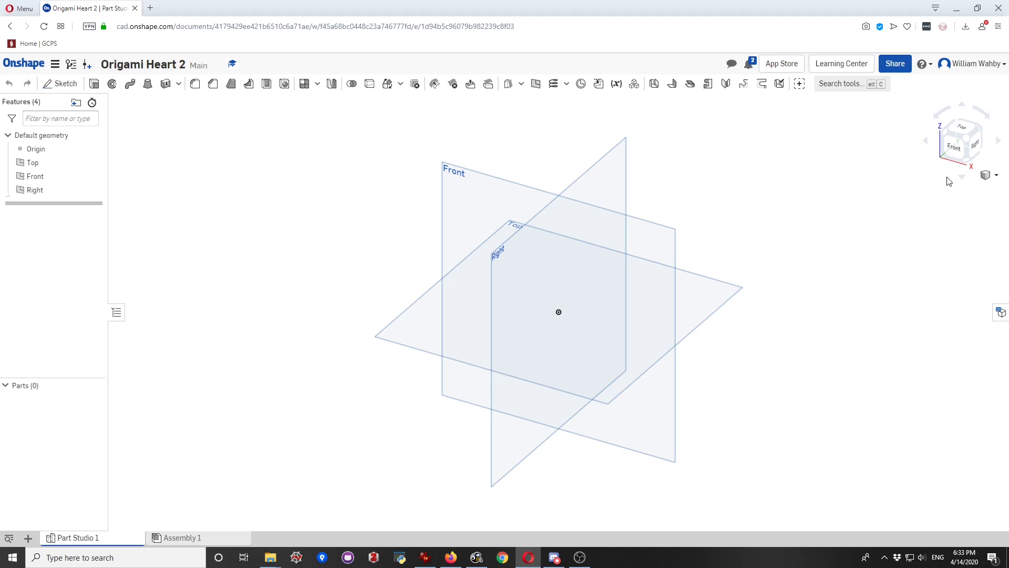
pyautogui.click(981, 134)
pyautogui.click(966, 144)
pyautogui.moveTo(963, 144); pyautogui.dragTo(952, 154)
pyautogui.click(970, 144)
pyautogui.click(973, 155)
# - Start a new sketch on the Front plane and view it straight on
pyautogui.click(64, 86)
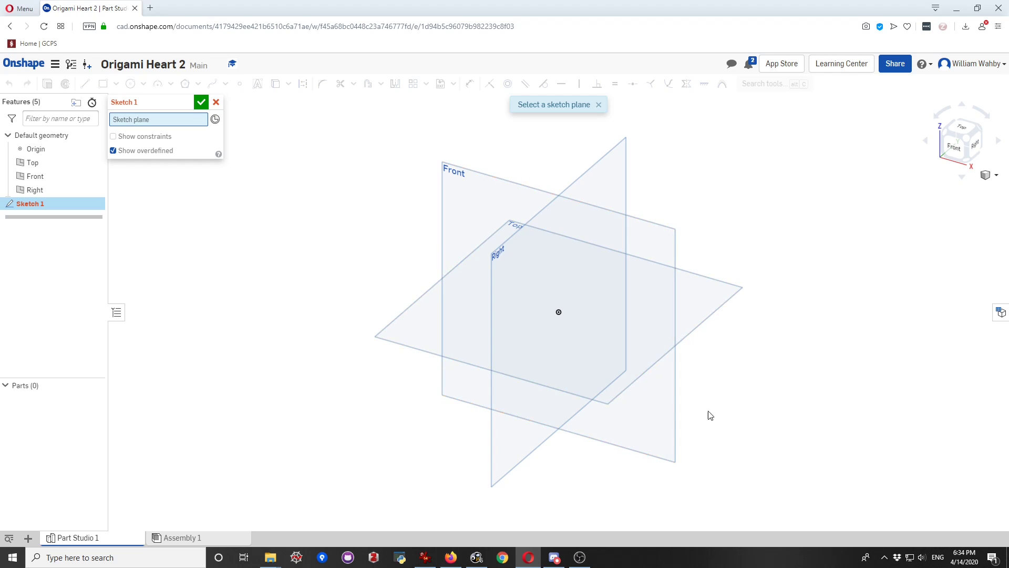
pyautogui.click(484, 196)
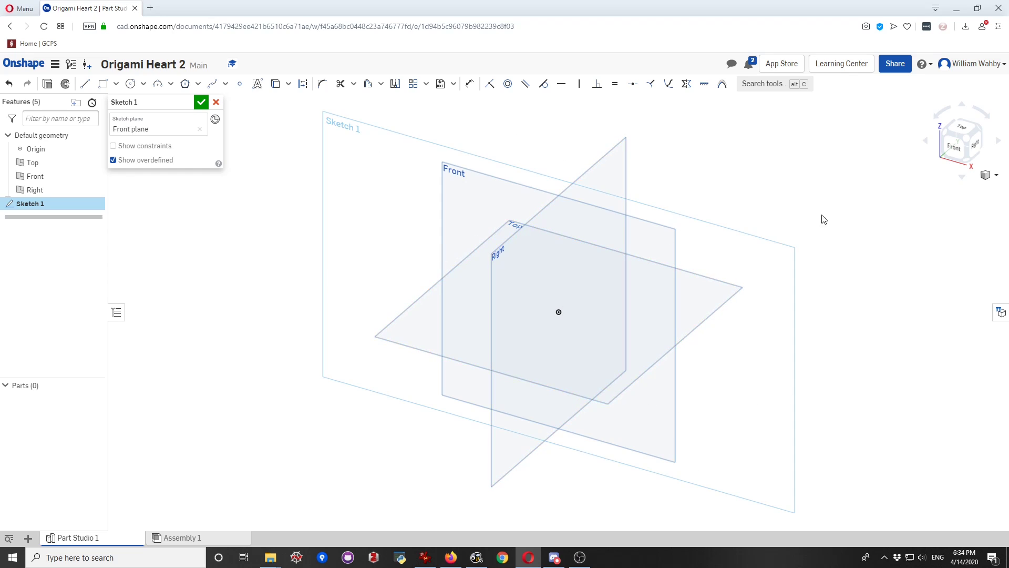
pyautogui.click(956, 152)
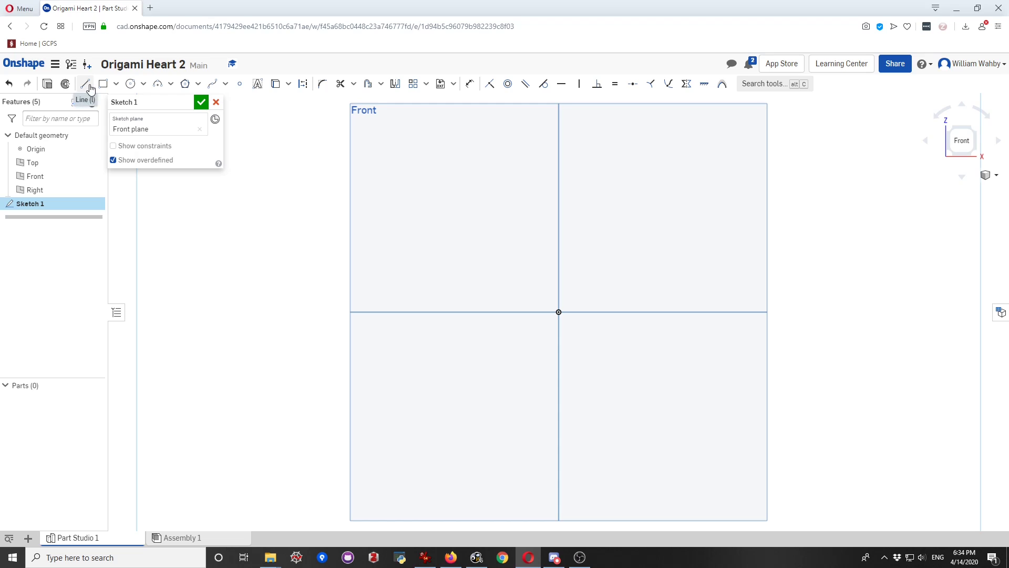
# - Sketch the left half of a heart with five connected lines from the origin to a point directly above it, the first about 3.7 cm long
pyautogui.click(87, 86)
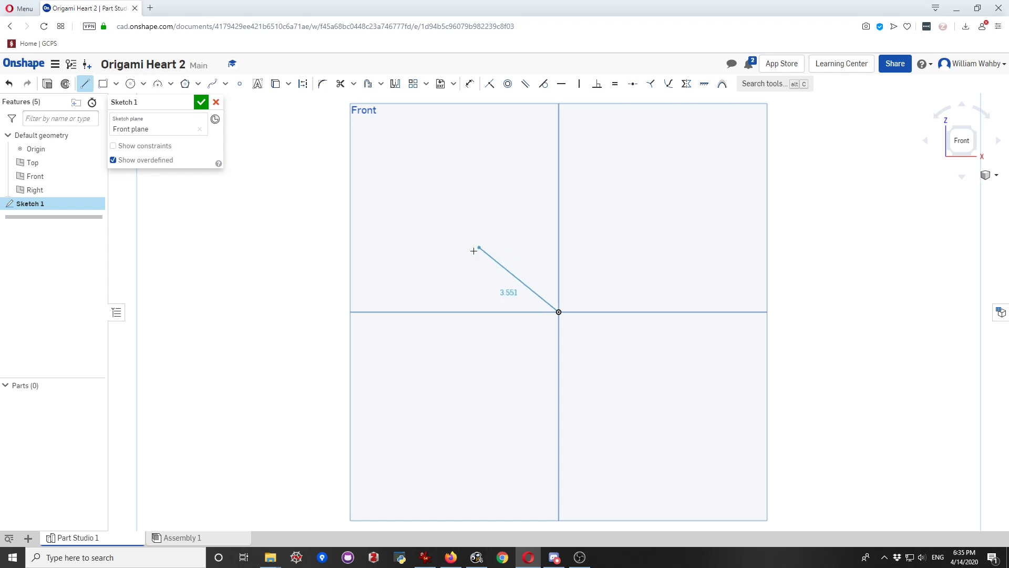
pyautogui.click(476, 249)
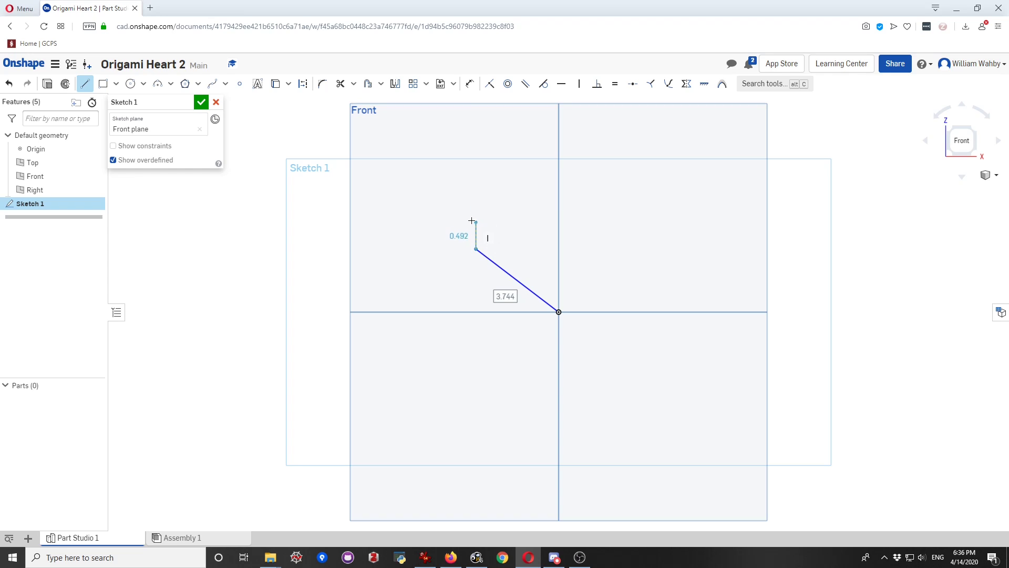
pyautogui.click(475, 226)
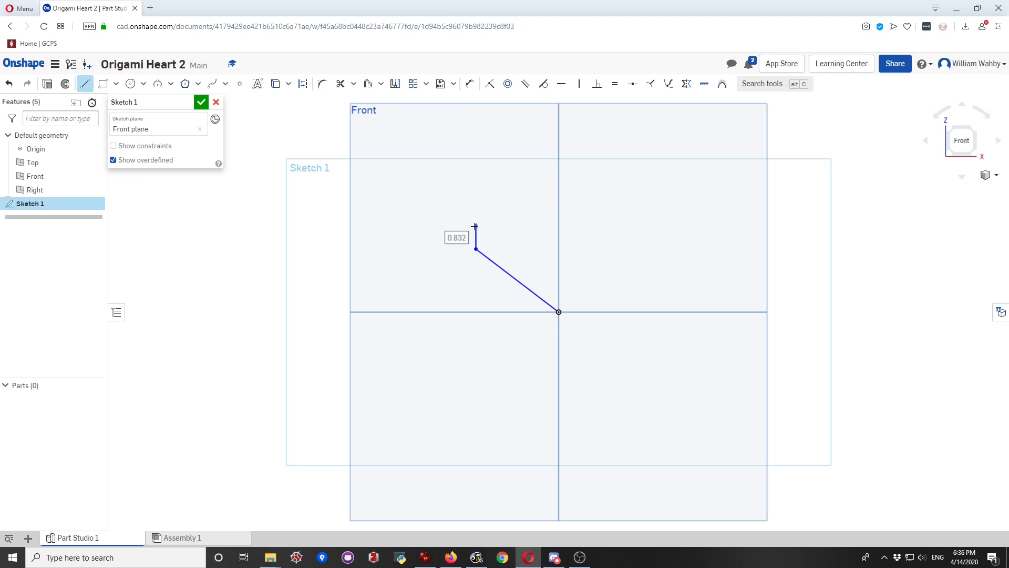
pyautogui.click(497, 209)
pyautogui.click(537, 208)
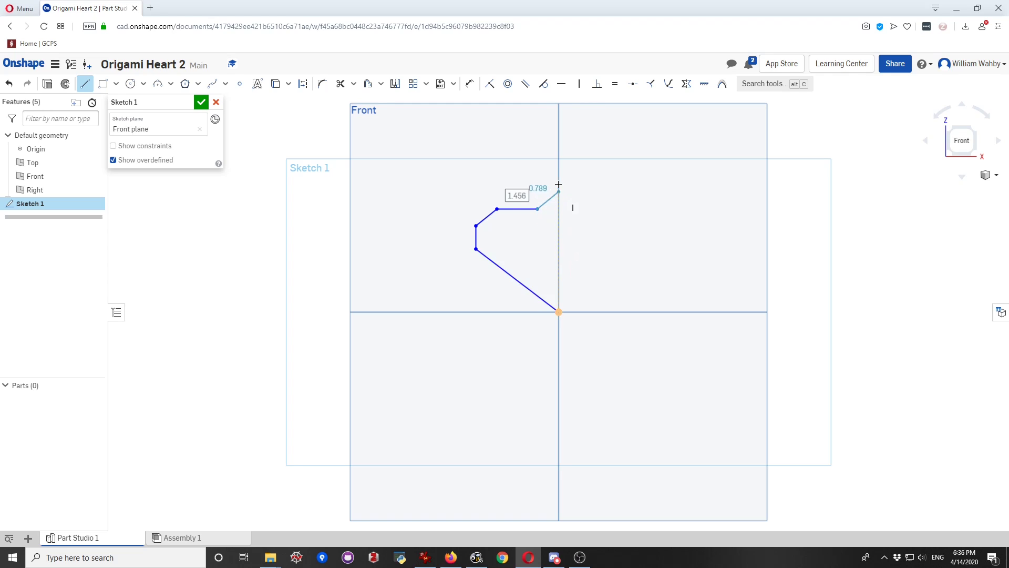
pyautogui.click(558, 237)
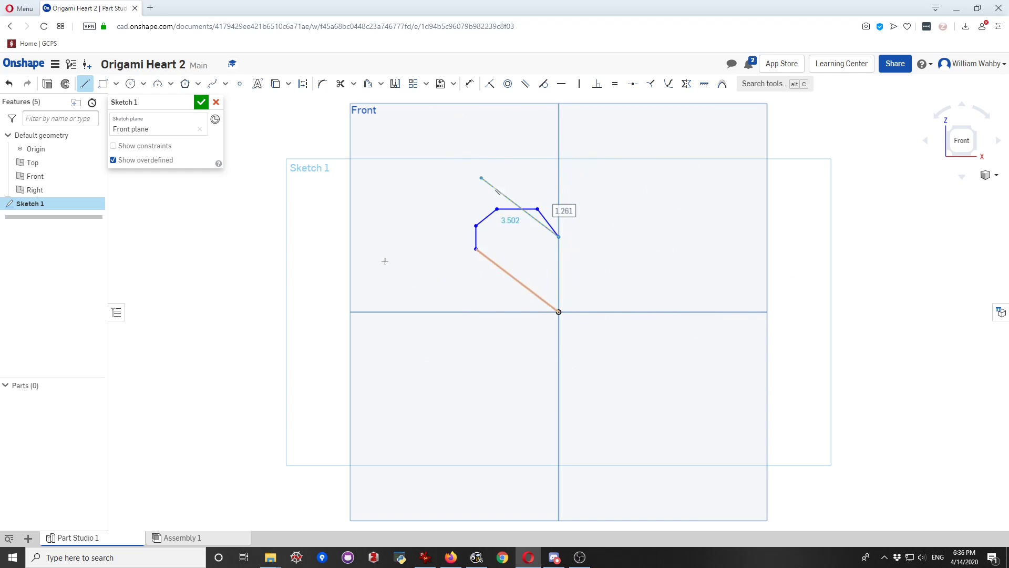
pyautogui.press('Escape')
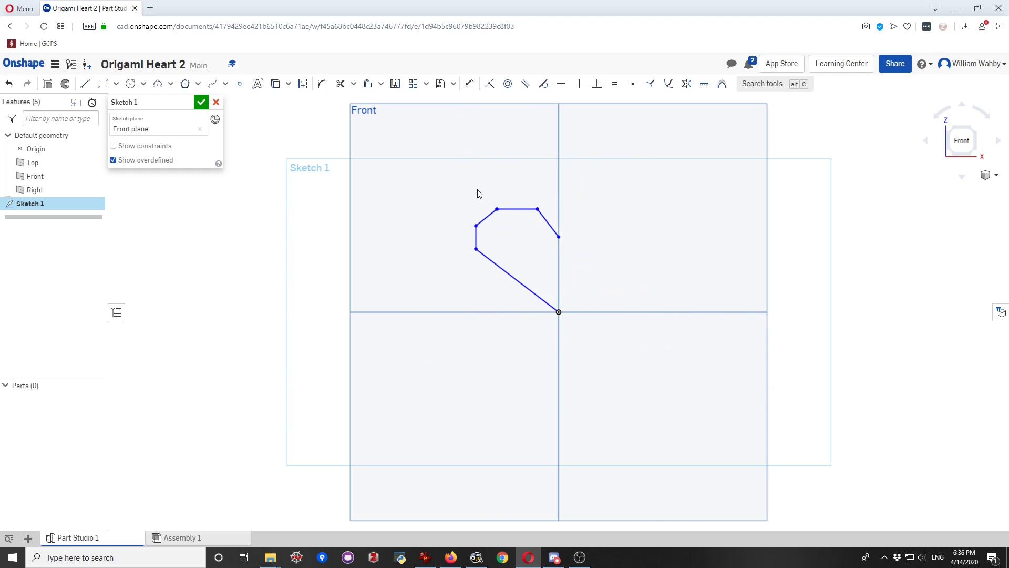
pyautogui.click(469, 83)
pyautogui.click(503, 267)
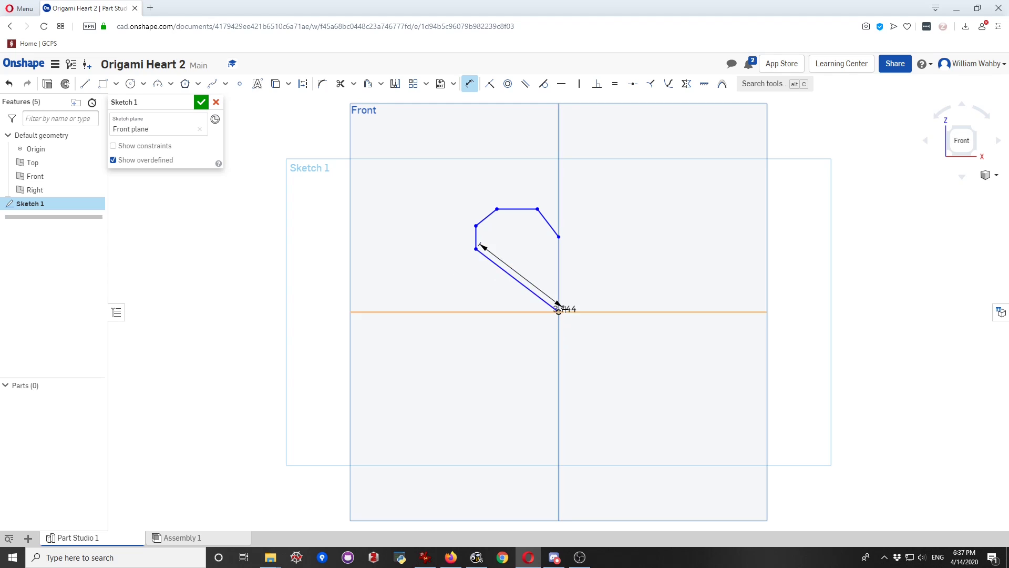
pyautogui.press('Escape')
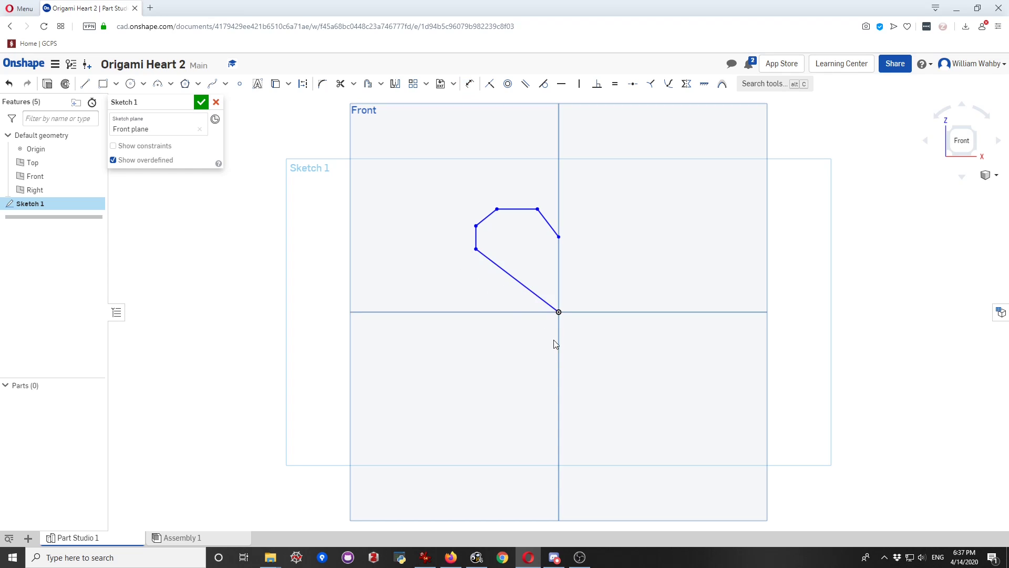
# - Dimension the horizontal distance from the origin to the upper end of the long diagonal line as 3 cm
pyautogui.click(476, 84)
pyautogui.click(560, 312)
pyautogui.click(475, 249)
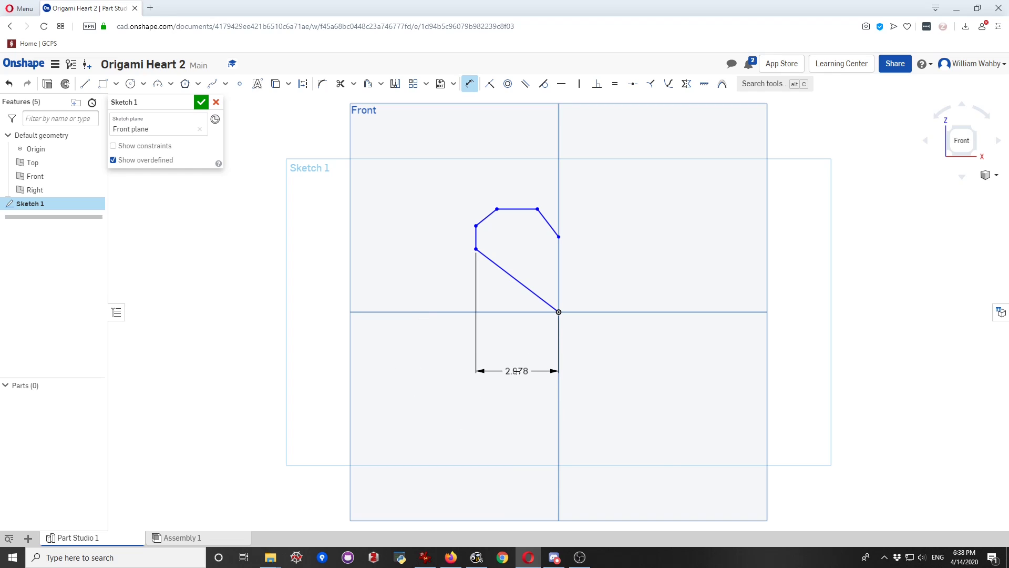
pyautogui.click(523, 376)
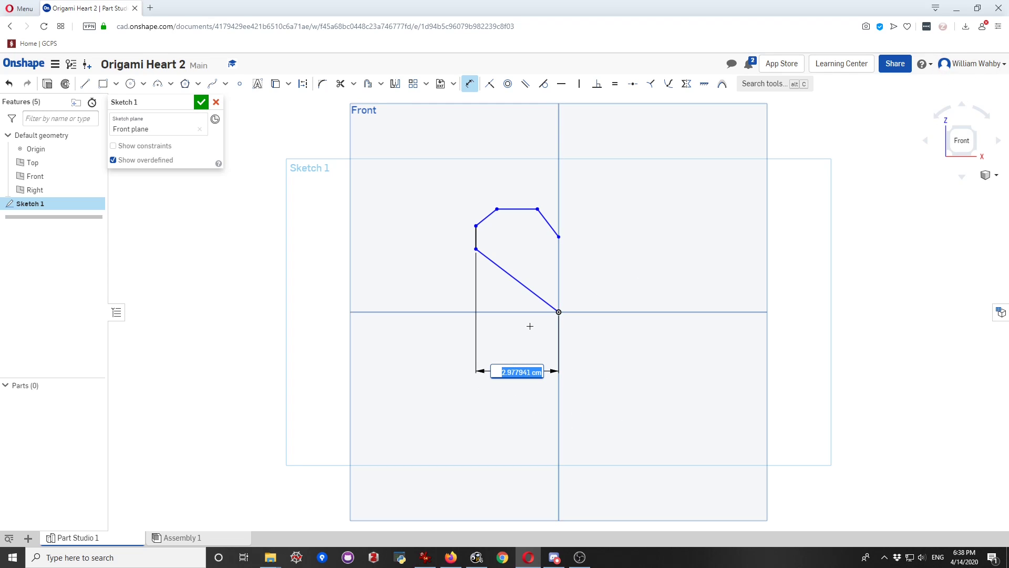
pyautogui.write('3')
pyautogui.press('Return')
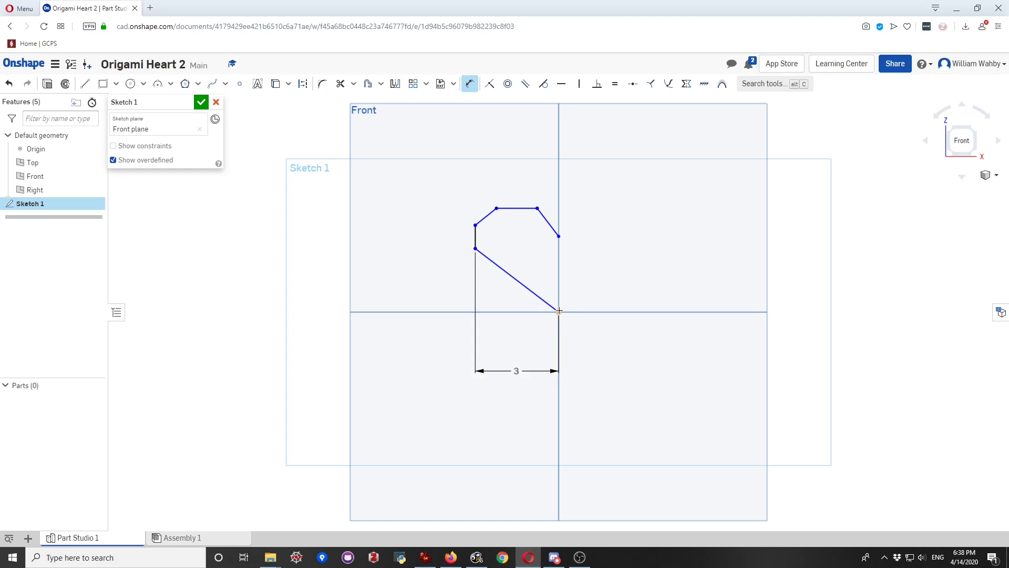
# - Dimension the vertical distance from the origin to the upper end of the long diagonal line as 3 cm
pyautogui.click(474, 248)
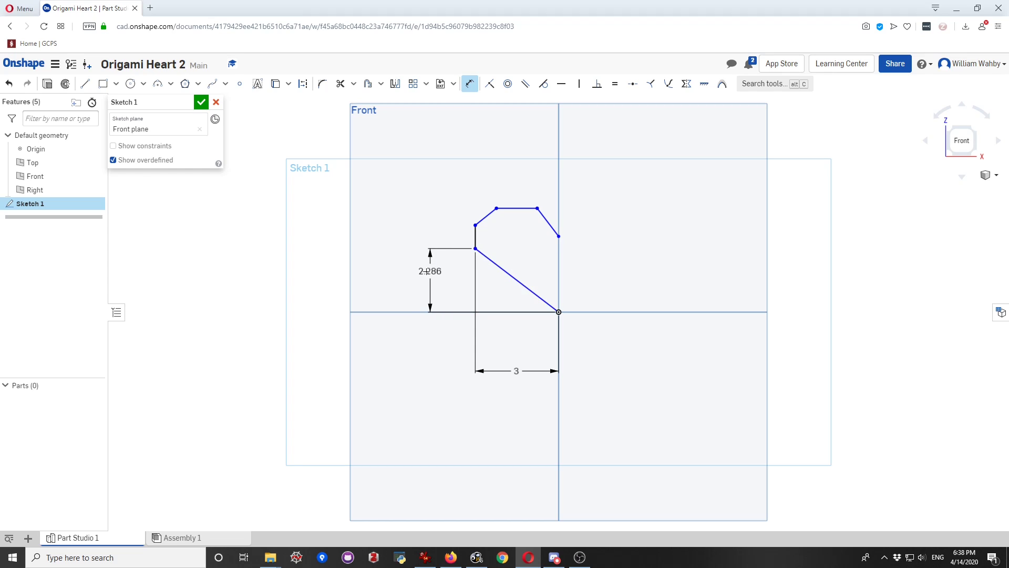
pyautogui.click(378, 280)
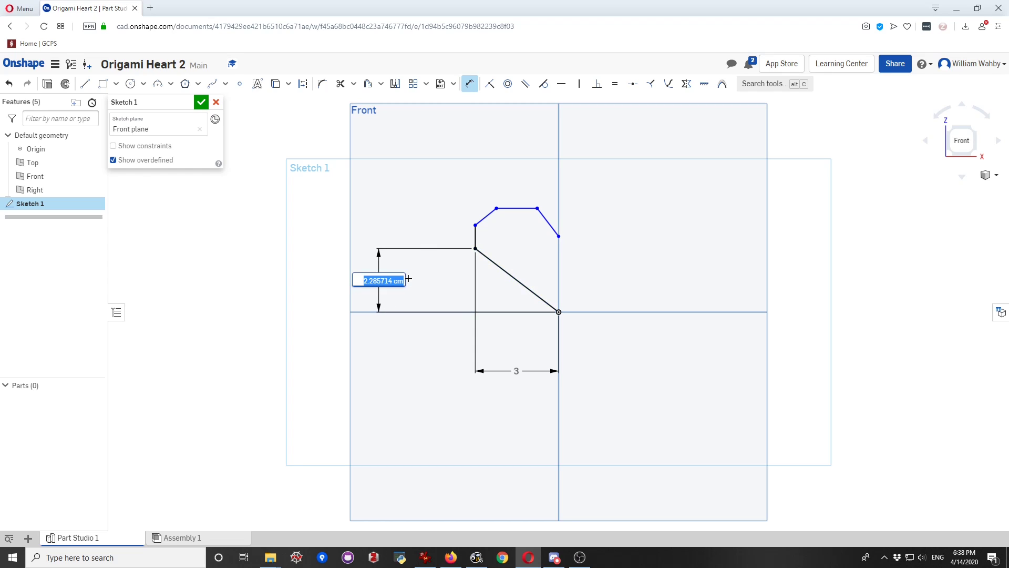
pyautogui.press('Return')
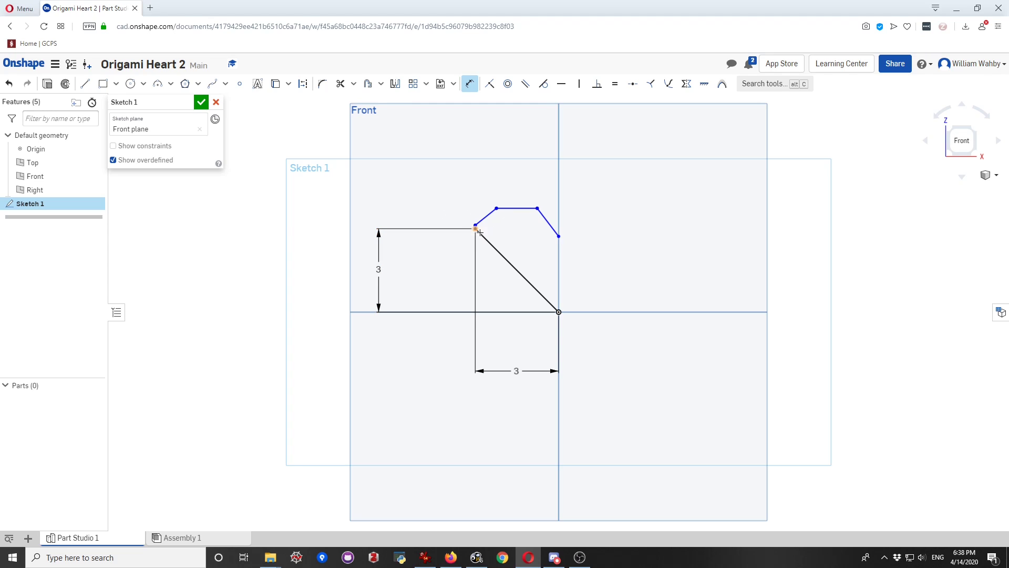
# - Dimension the heart's short vertical side line as 1.5 cm and move the dimension's text closer to the profile
pyautogui.scroll(5, 472, 218)
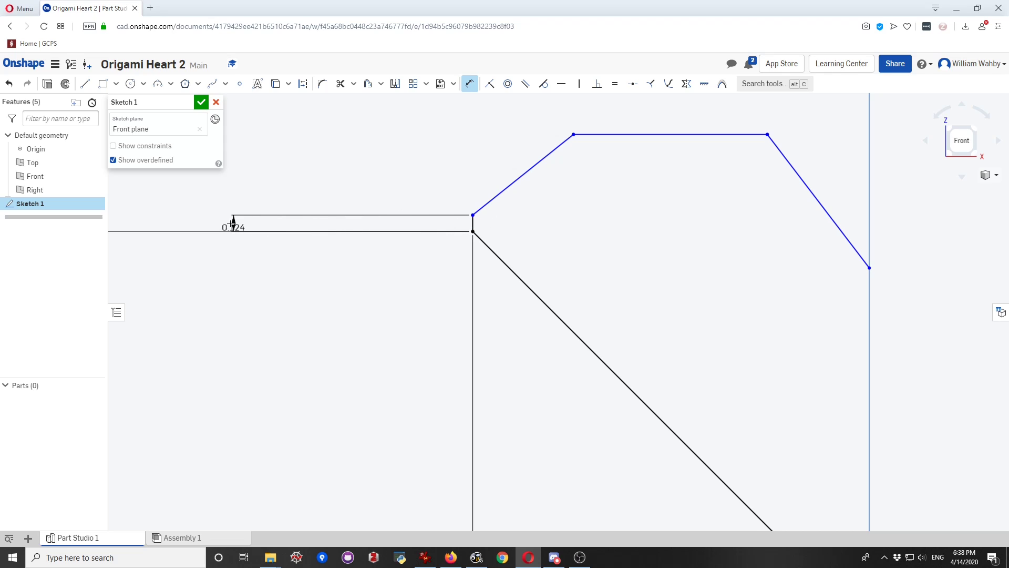
pyautogui.scroll(-3, 263, 177)
pyautogui.scroll(-4, 264, 177)
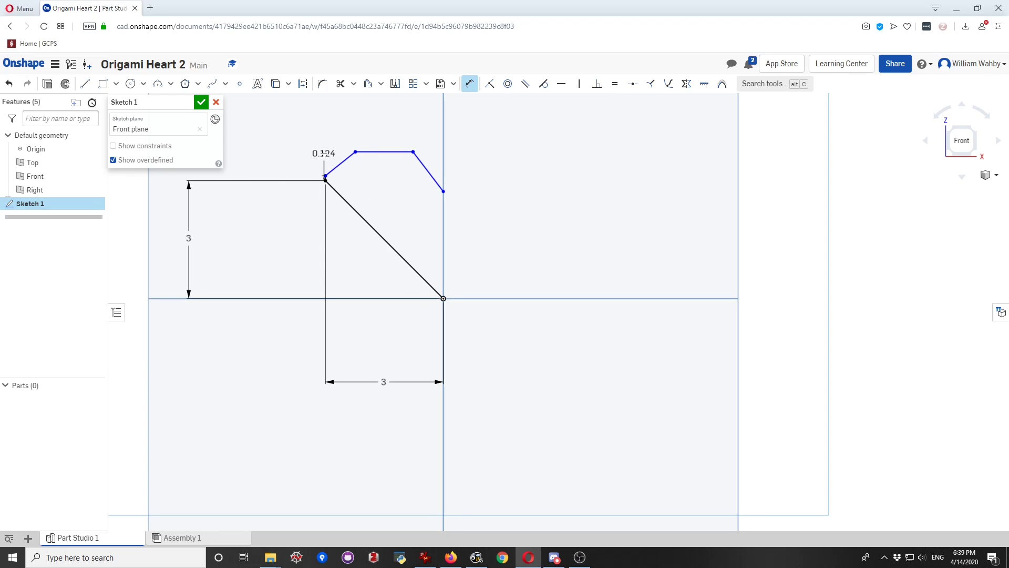
pyautogui.moveTo(321, 144)
pyautogui.mouseDown(button='middle')
pyautogui.moveTo(426, 224)
pyautogui.moveTo(624, 161)
pyautogui.moveTo(594, 296)
pyautogui.moveTo(383, 255)
pyautogui.moveTo(556, 214)
pyautogui.moveTo(257, 241)
pyautogui.moveTo(516, 190)
pyautogui.moveTo(679, 221)
pyautogui.moveTo(330, 174)
pyautogui.moveTo(527, 273)
pyautogui.moveTo(597, 232)
pyautogui.moveTo(510, 185)
pyautogui.moveTo(440, 201)
pyautogui.mouseUp(button='middle')
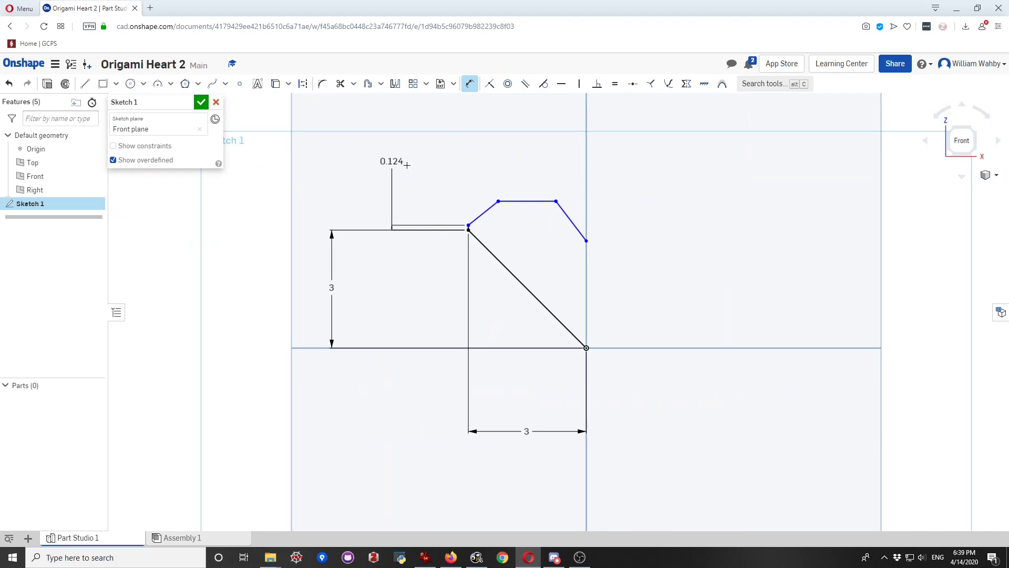
pyautogui.click(338, 199)
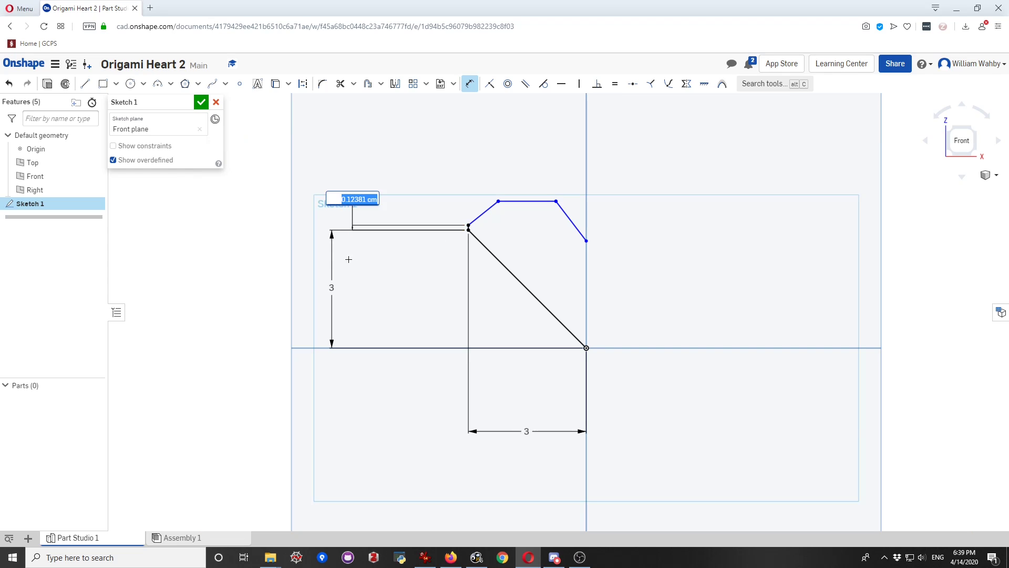
pyautogui.write('1')
pyautogui.press('Return')
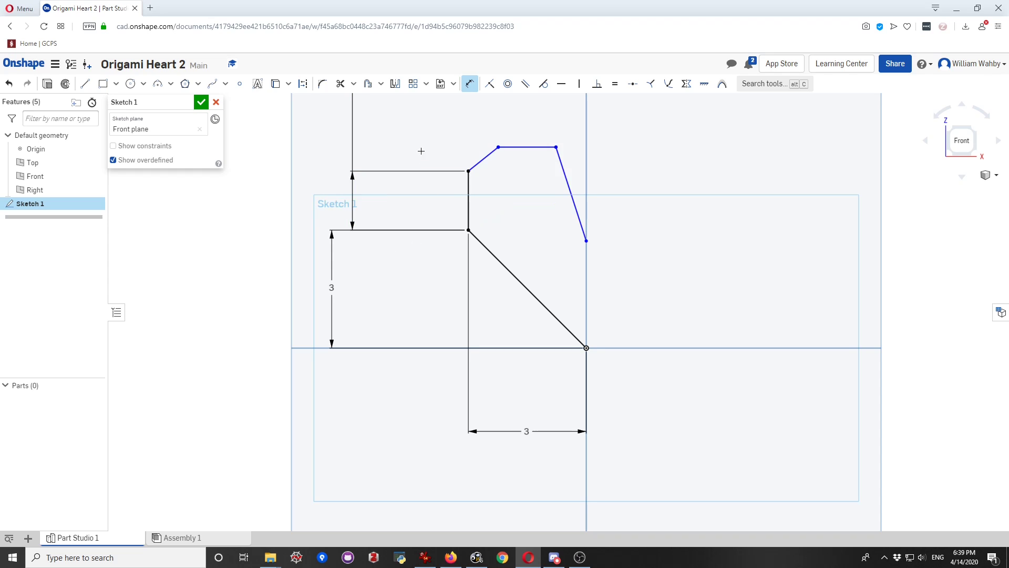
pyautogui.scroll(-3, 429, 131)
pyautogui.scroll(-5, 429, 129)
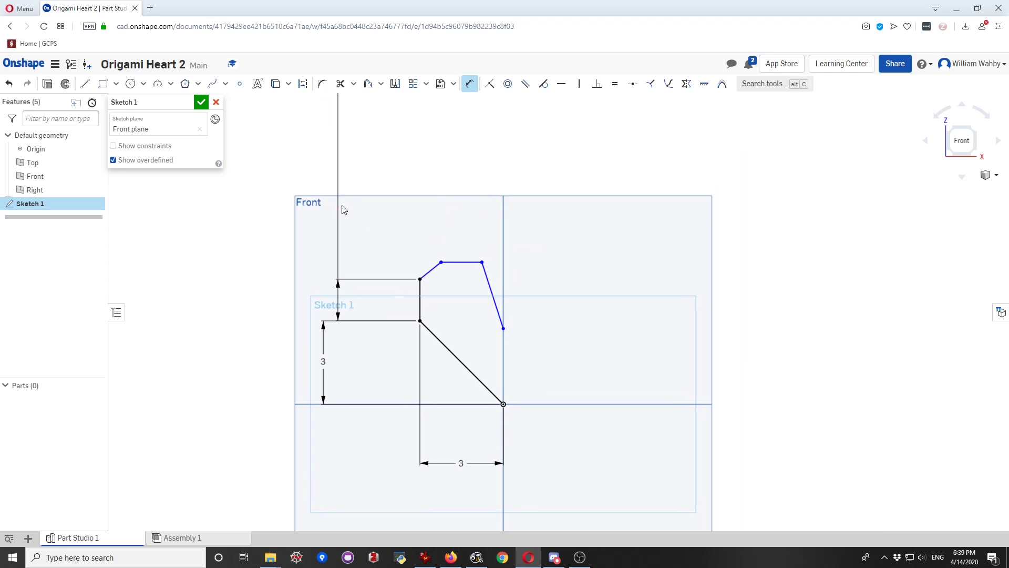
pyautogui.moveTo(343, 123)
pyautogui.mouseDown()
pyautogui.moveTo(336, 231)
pyautogui.moveTo(336, 221)
pyautogui.mouseUp()
pyautogui.scroll(5, 360, 265)
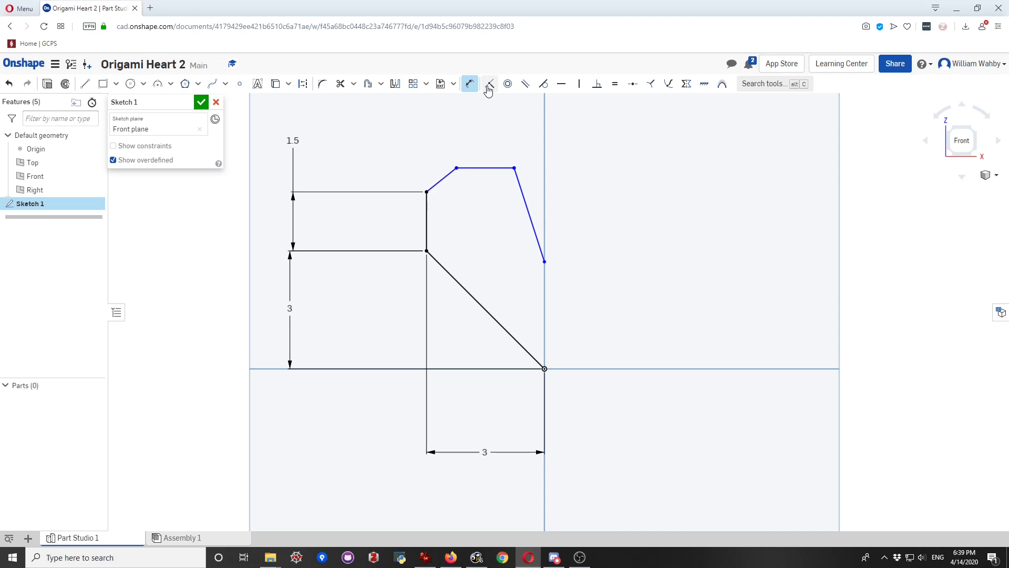
# - Dimension the vertical height of the outer upper diagonal, above the vertical side line, as 1 cm
pyautogui.click(456, 167)
pyautogui.click(426, 192)
pyautogui.click(346, 180)
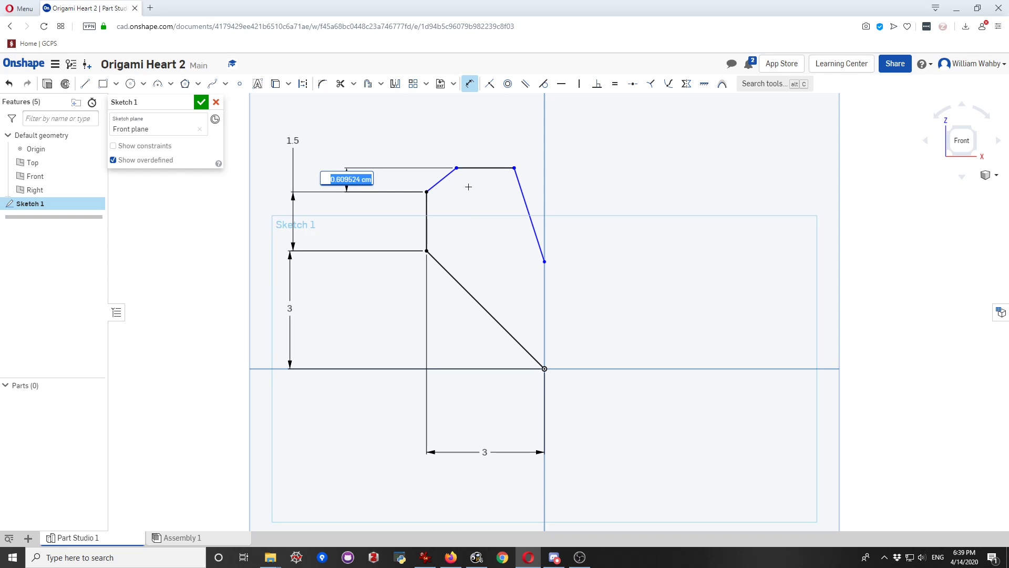
pyautogui.write('1')
pyautogui.press('Return')
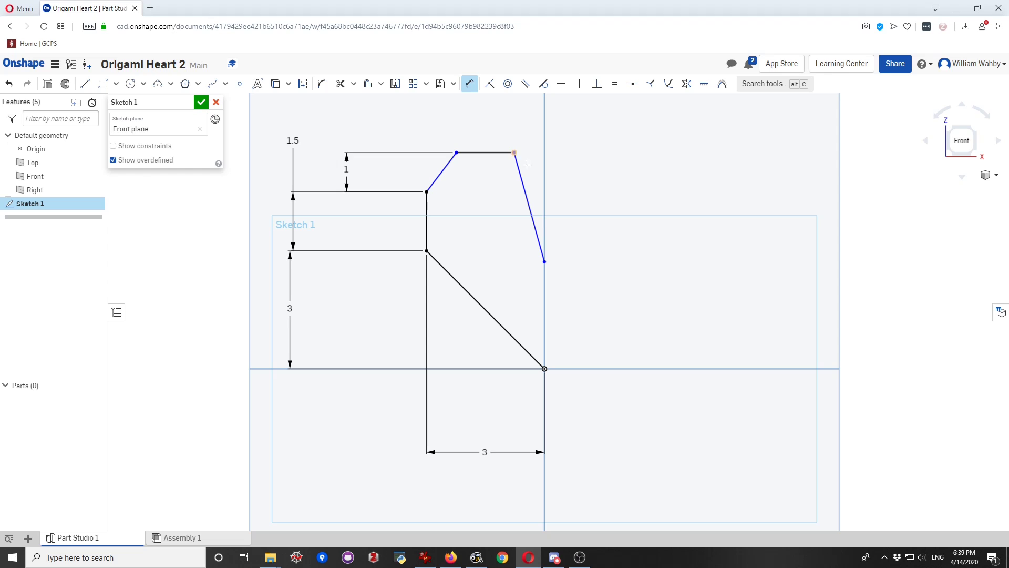
# - Dimension the vertical height of the inner upper diagonal, which ends on the centre line, as 1 cm
pyautogui.click(545, 261)
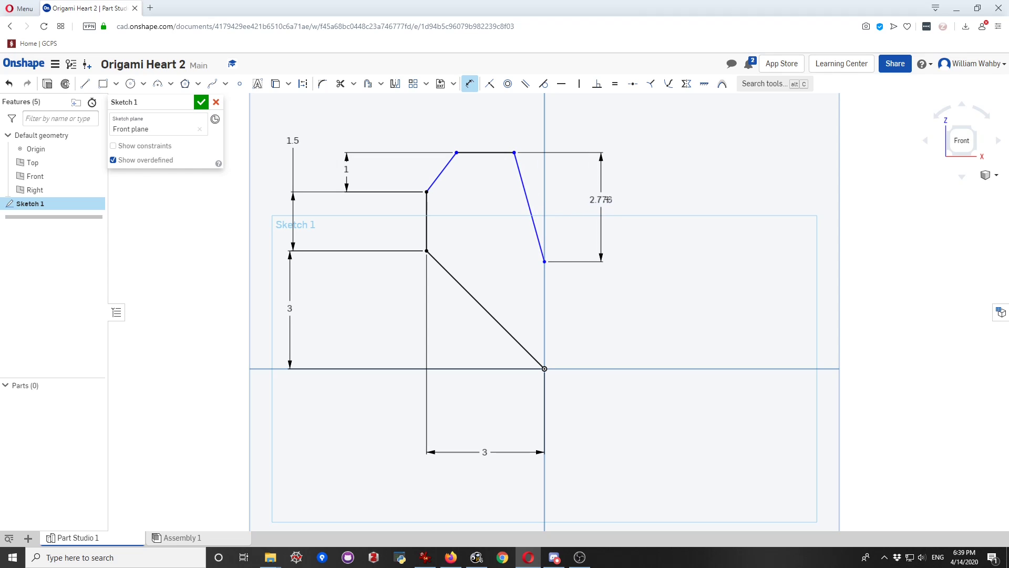
pyautogui.click(615, 200)
pyautogui.write('1')
pyautogui.press('Return')
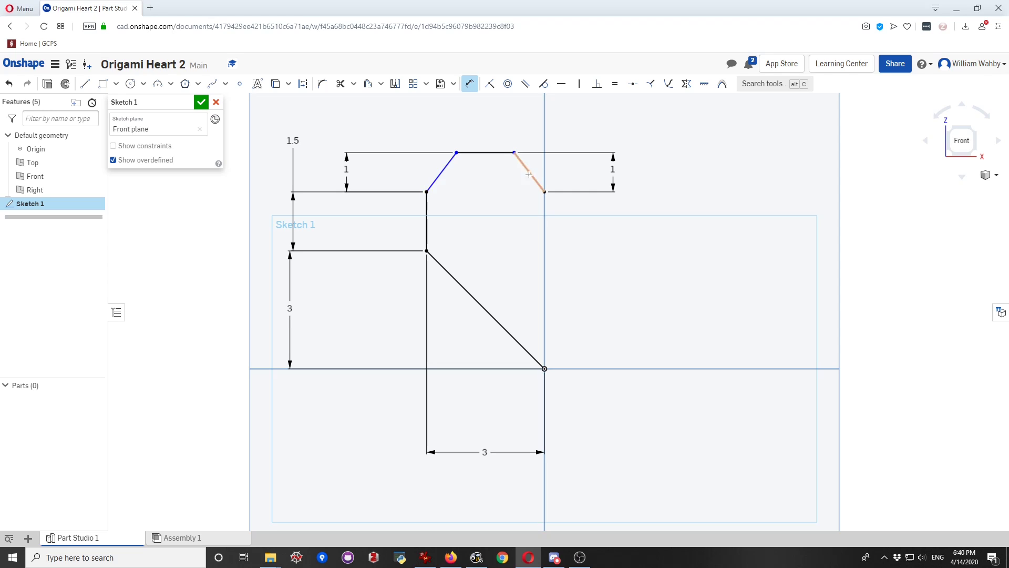
# - Dimension the horizontal width of the outer upper diagonal as 1 cm
pyautogui.moveTo(520, 117); pyautogui.dragTo(536, 213, button='middle')
pyautogui.click(473, 247)
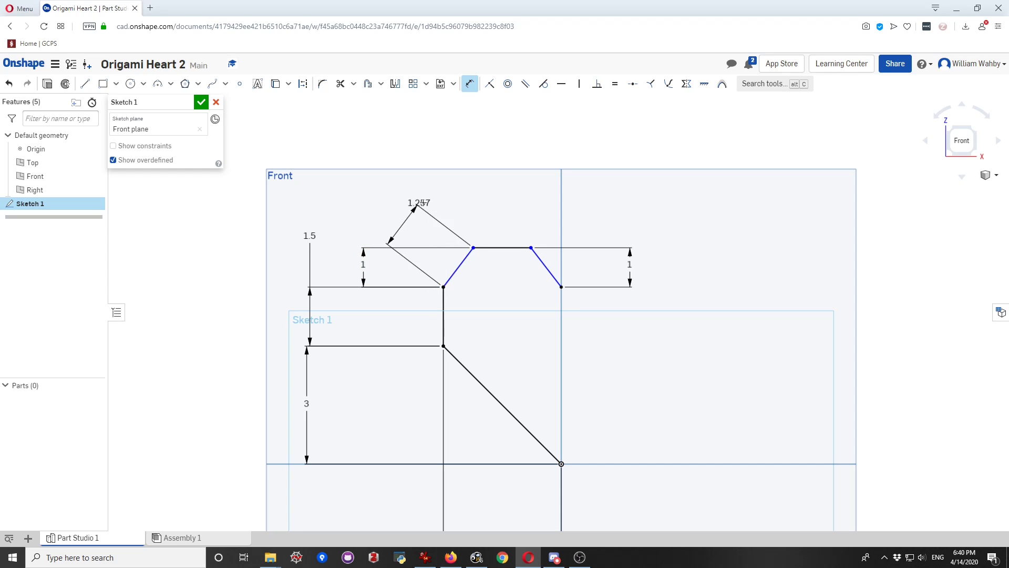
pyautogui.click(466, 204)
pyautogui.write('1')
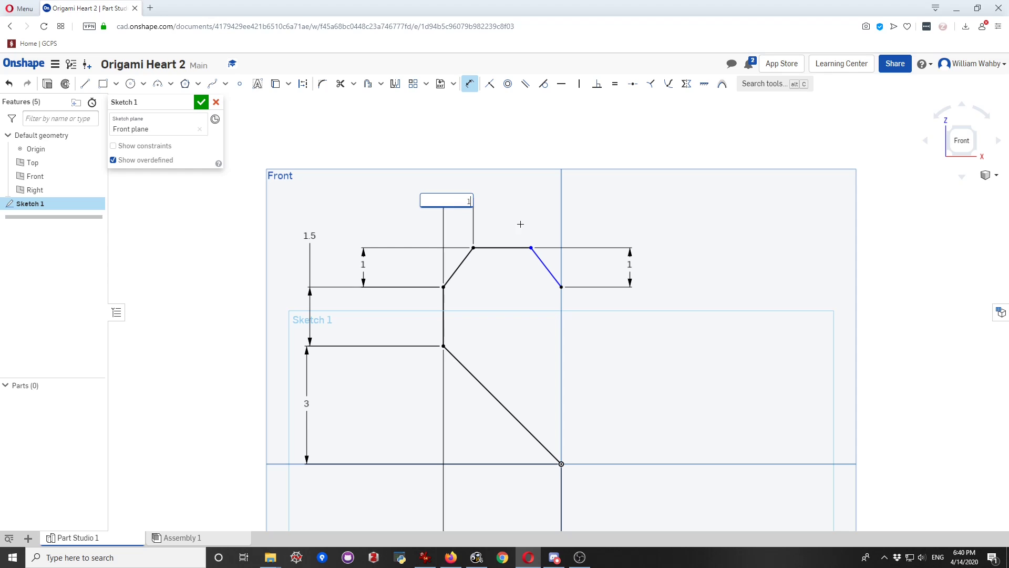
pyautogui.press('Return')
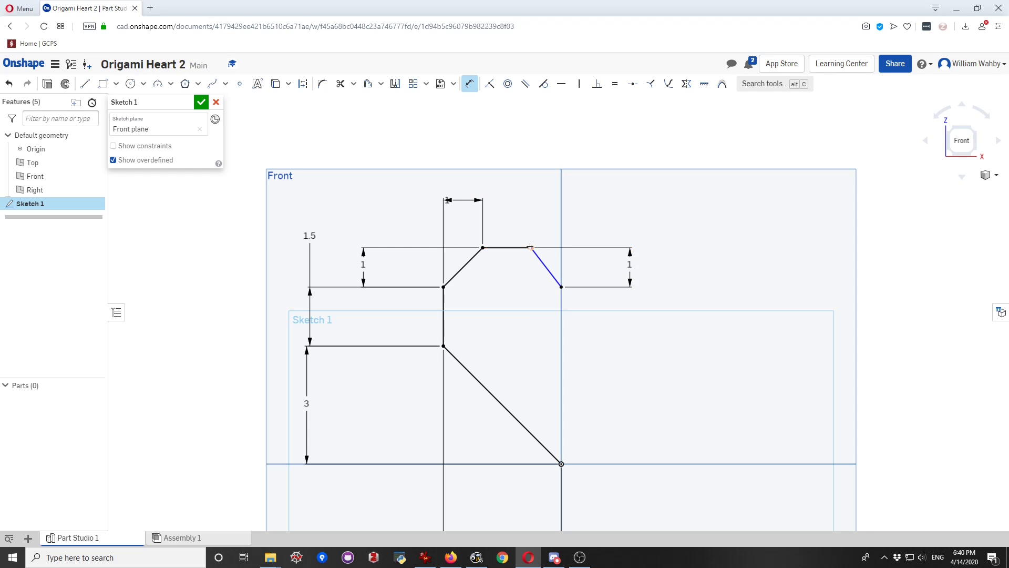
# - Dimension the horizontal width of the inner upper diagonal, ending on the centre line, as 1 cm
pyautogui.click(530, 247)
pyautogui.click(562, 287)
pyautogui.click(547, 194)
pyautogui.write('1')
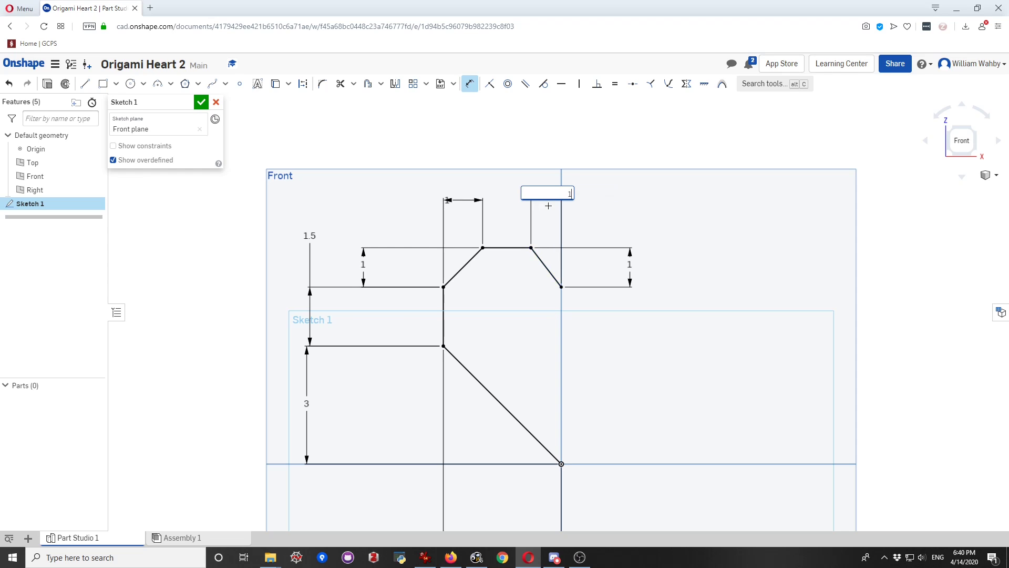
pyautogui.press('Return')
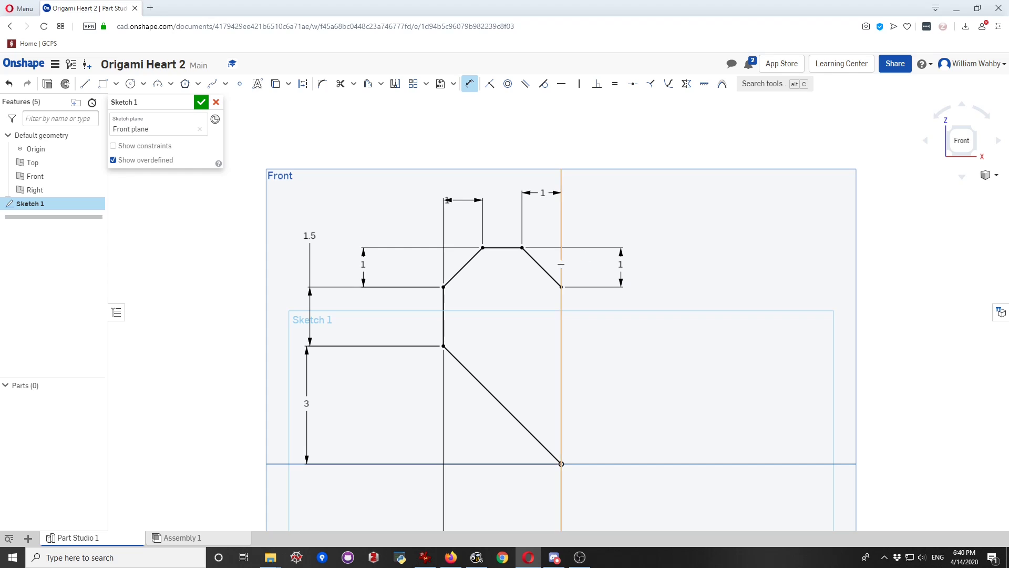
# - Mirror all the half-heart lines across the Right plane to complete the heart outline, and leave the Mirror tool
pyautogui.scroll(-3, 515, 301)
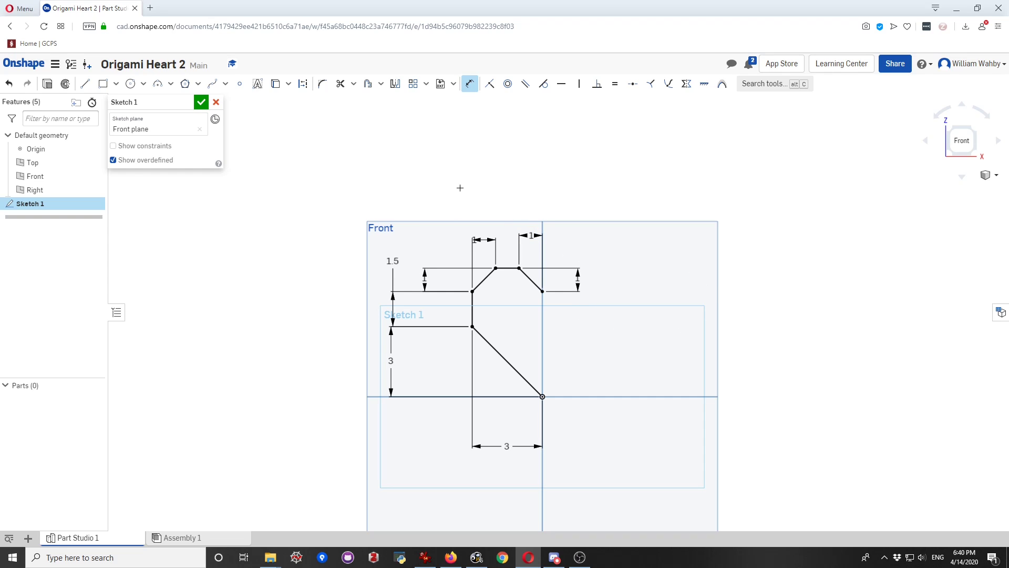
pyautogui.click(395, 87)
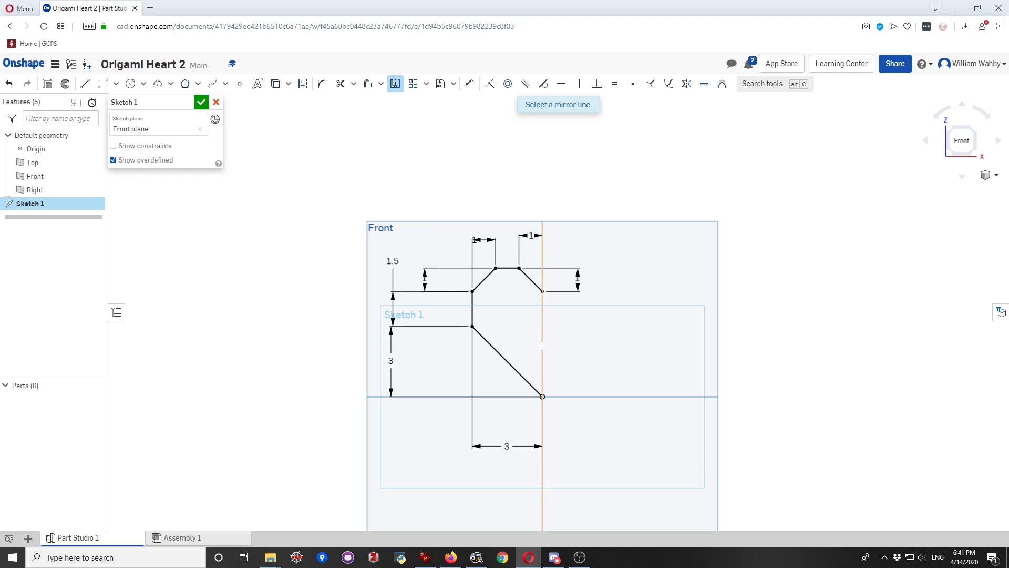
pyautogui.click(543, 344)
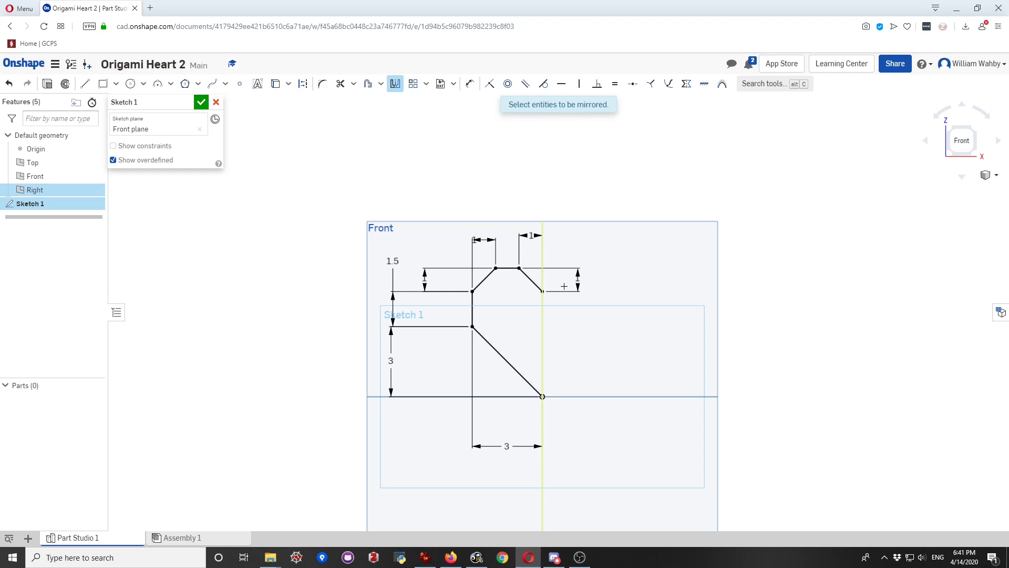
pyautogui.moveTo(415, 243); pyautogui.dragTo(638, 449)
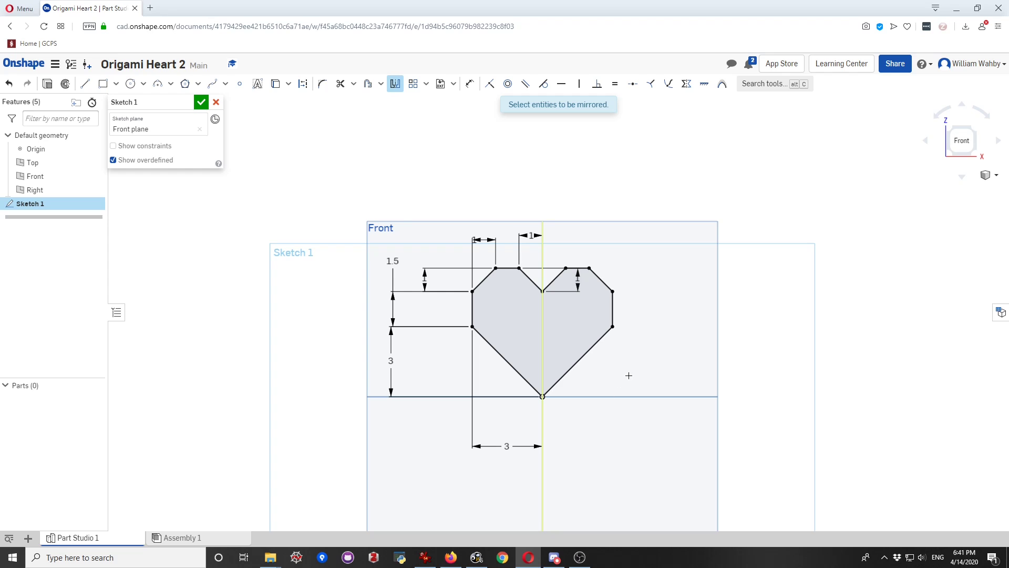
pyautogui.moveTo(677, 322)
pyautogui.mouseDown(button='middle')
pyautogui.moveTo(534, 315)
pyautogui.moveTo(511, 355)
pyautogui.moveTo(682, 309)
pyautogui.mouseUp(button='middle')
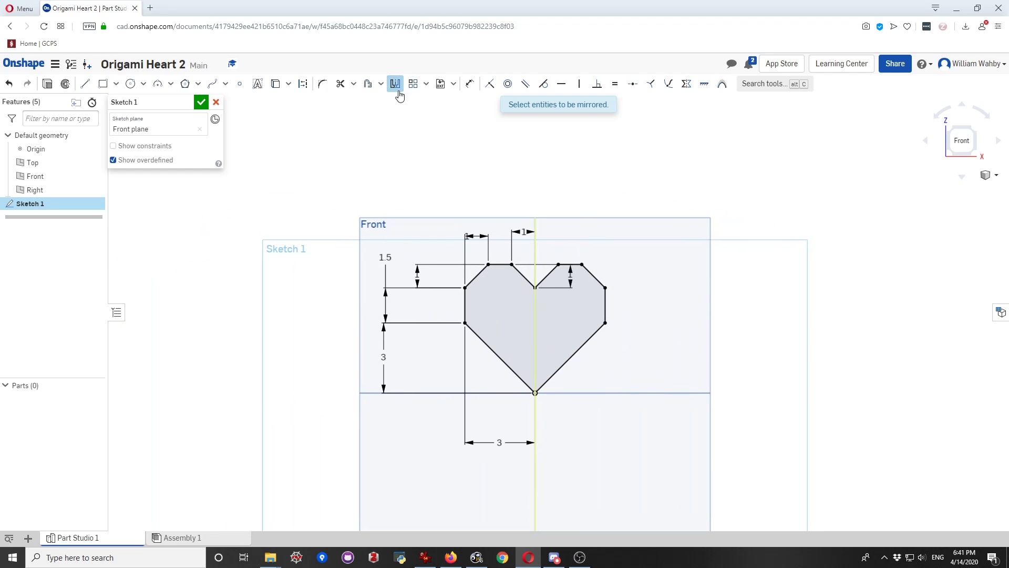
pyautogui.moveTo(660, 337); pyautogui.dragTo(606, 295, button='middle')
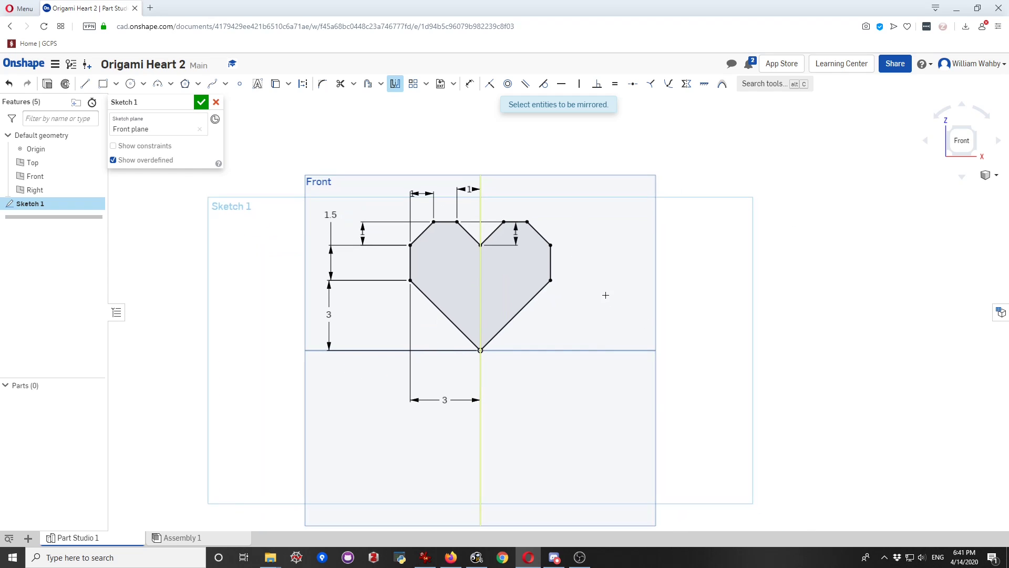
pyautogui.click(396, 84)
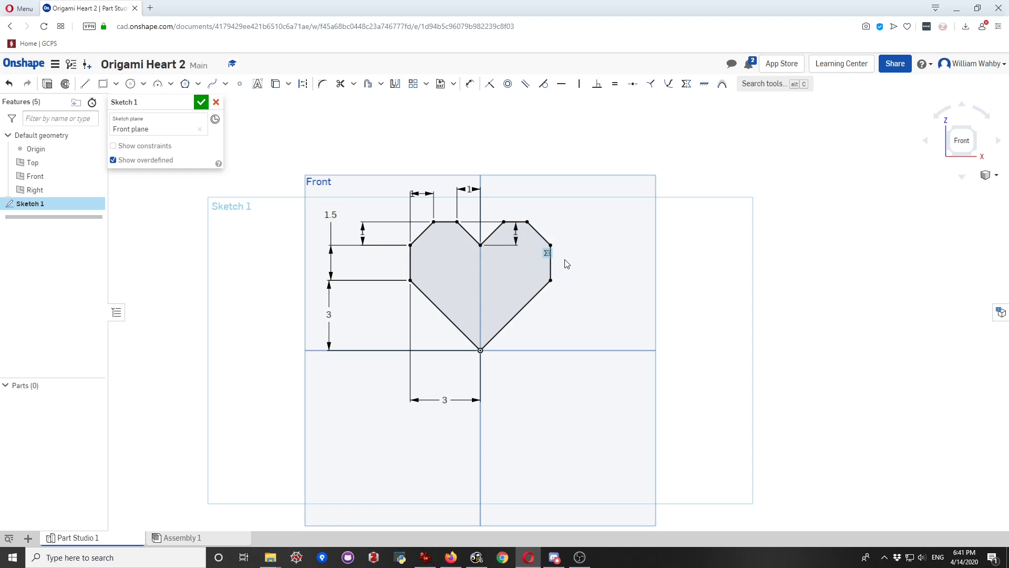
# - Set the vertical side line's length to 1 cm and the long diagonal's vertical height to 2.5 cm
pyautogui.doubleClick(331, 215)
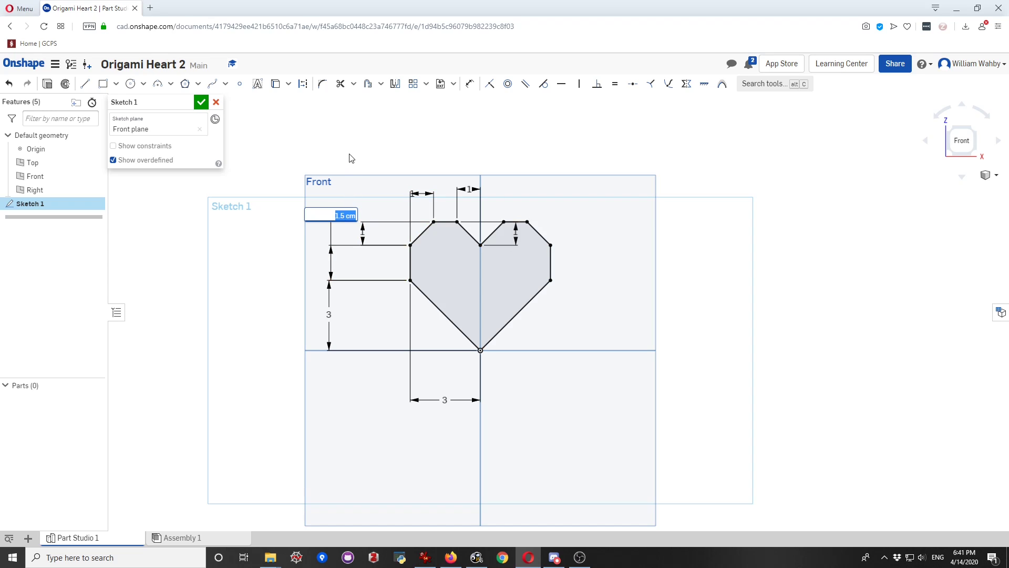
pyautogui.write('1')
pyautogui.press('Return')
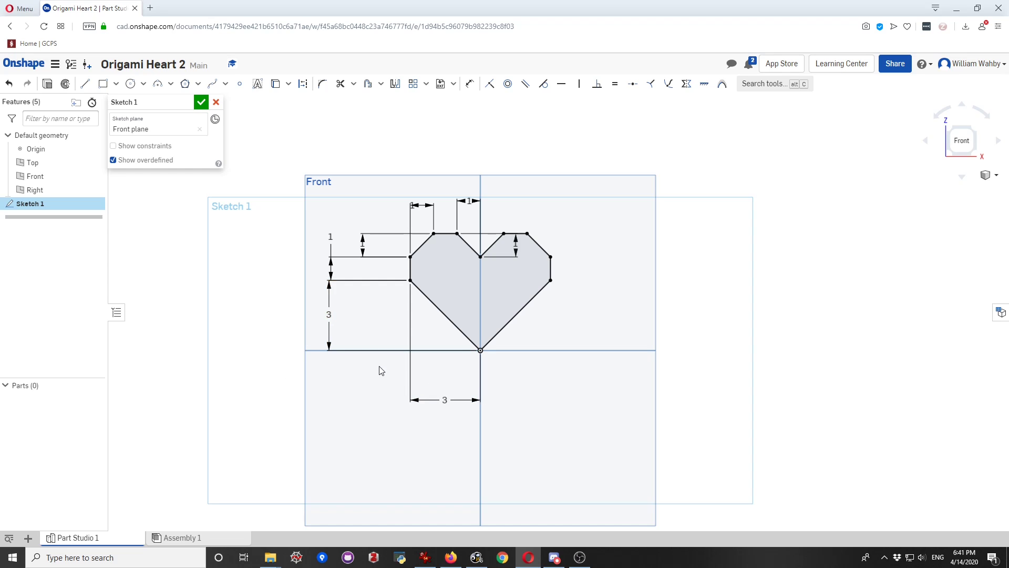
pyautogui.doubleClick(327, 316)
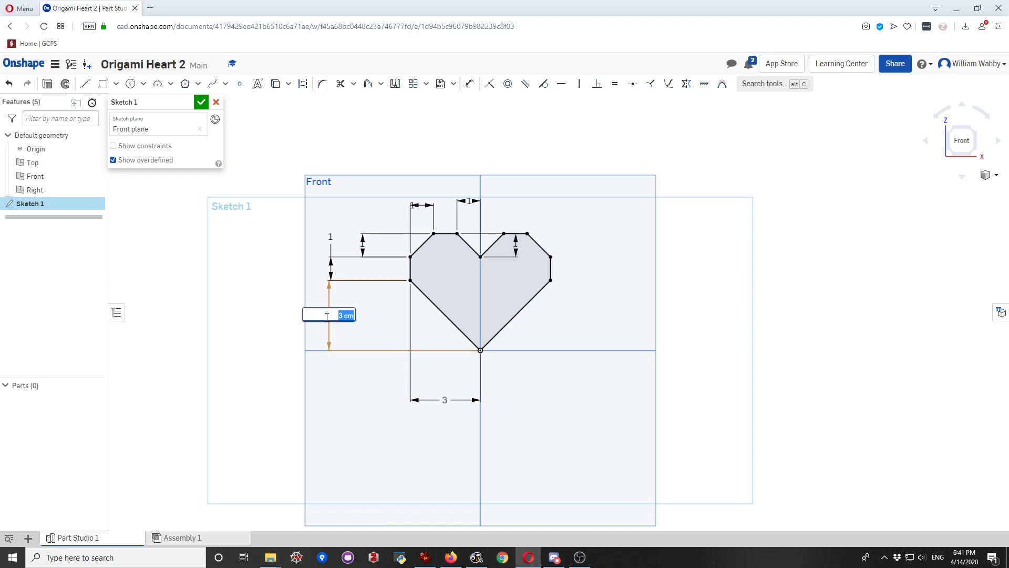
pyautogui.write('2.5')
pyautogui.press('Return')
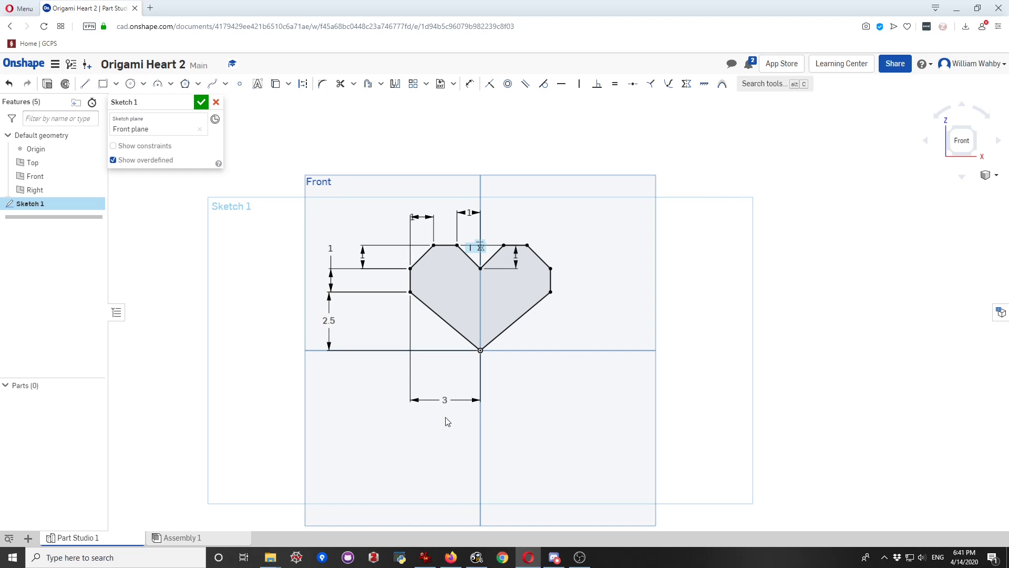
# - Accept and close the completed heart sketch
pyautogui.click(976, 131)
pyautogui.moveTo(665, 266); pyautogui.dragTo(644, 262, button='middle')
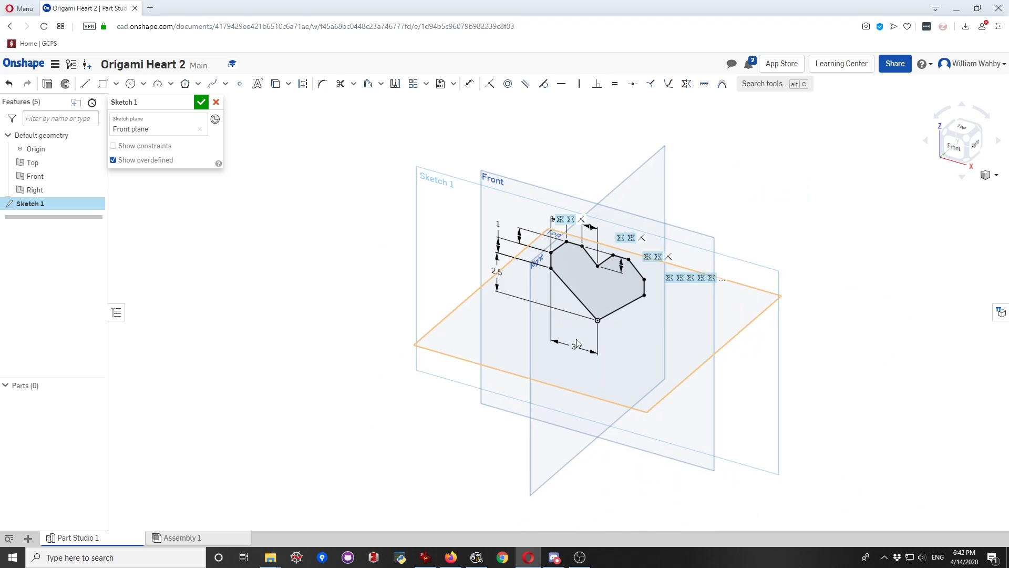
pyautogui.click(954, 148)
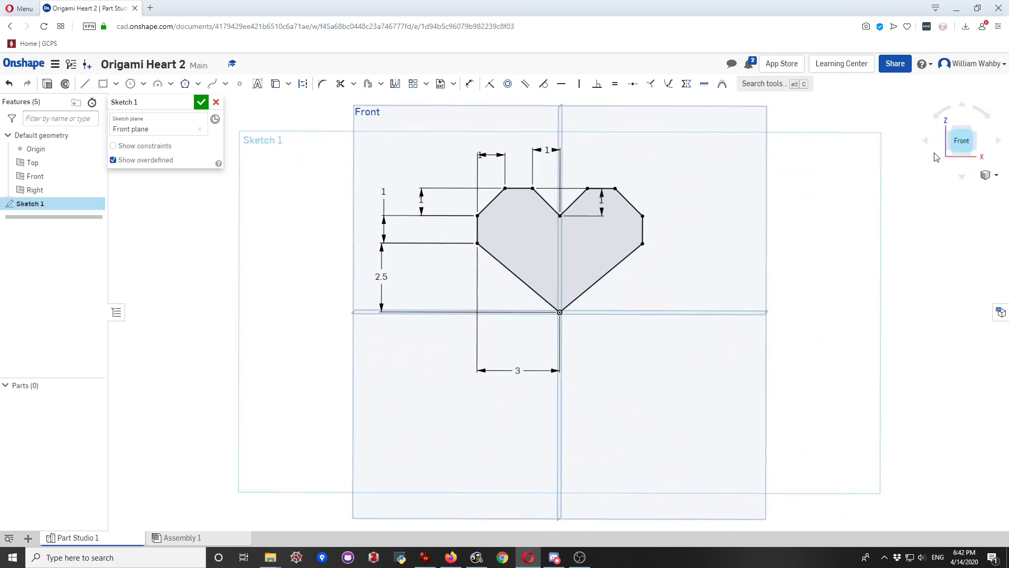
pyautogui.click(204, 105)
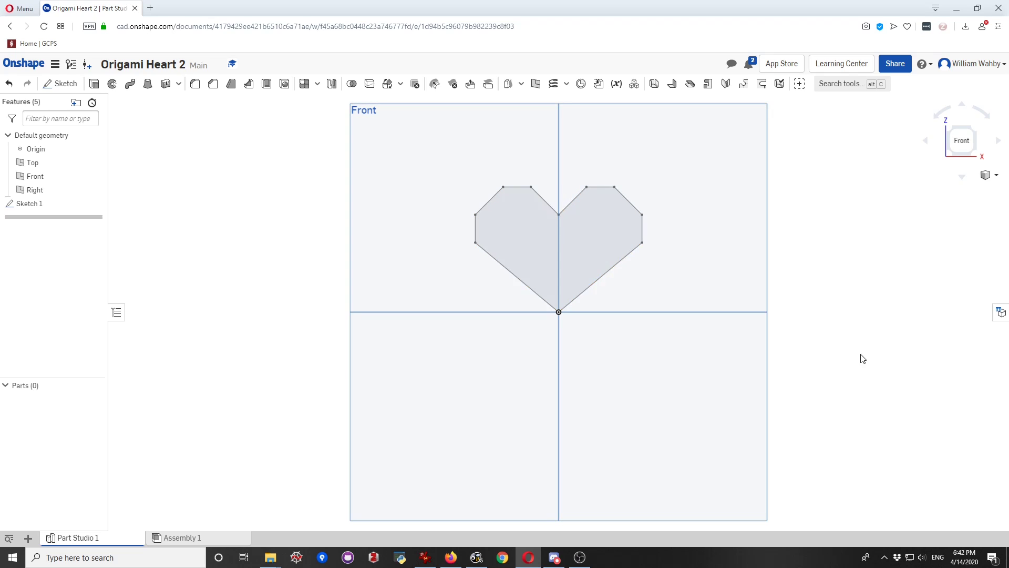
# - Extrude the closed heart sketch region as a new blind solid with a depth of 1 cm and accept it
pyautogui.click(94, 85)
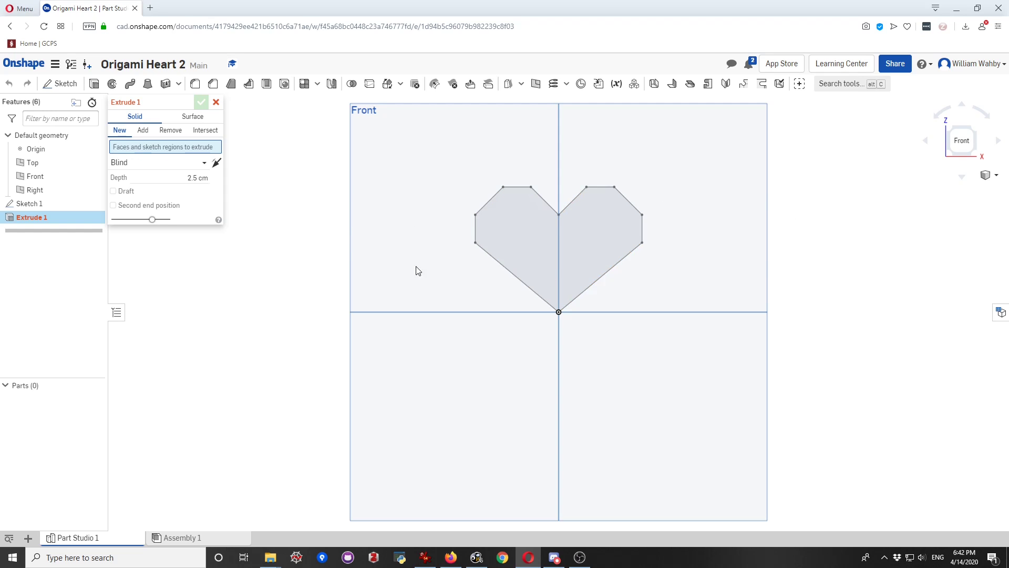
pyautogui.click(554, 229)
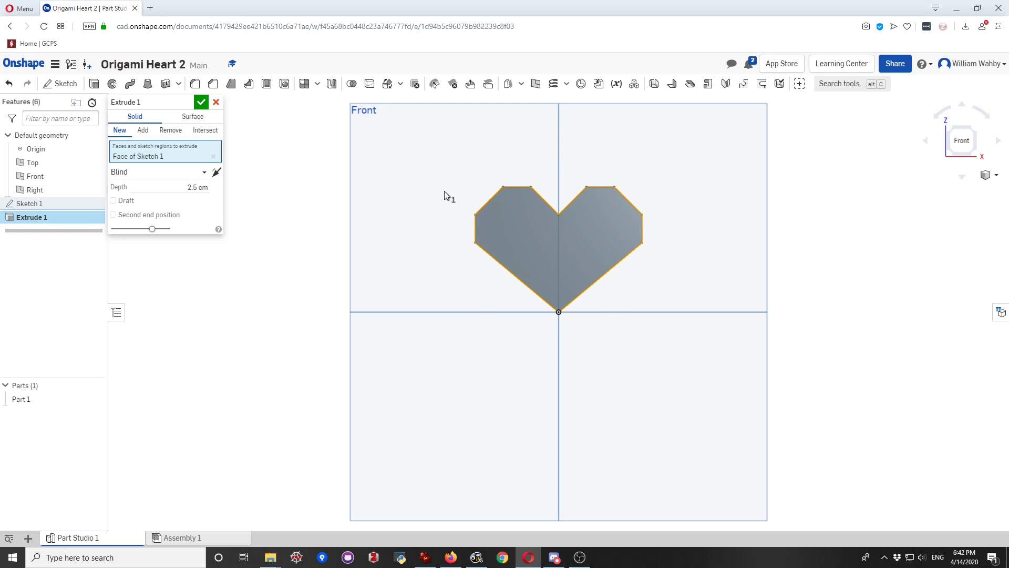
pyautogui.click(529, 234)
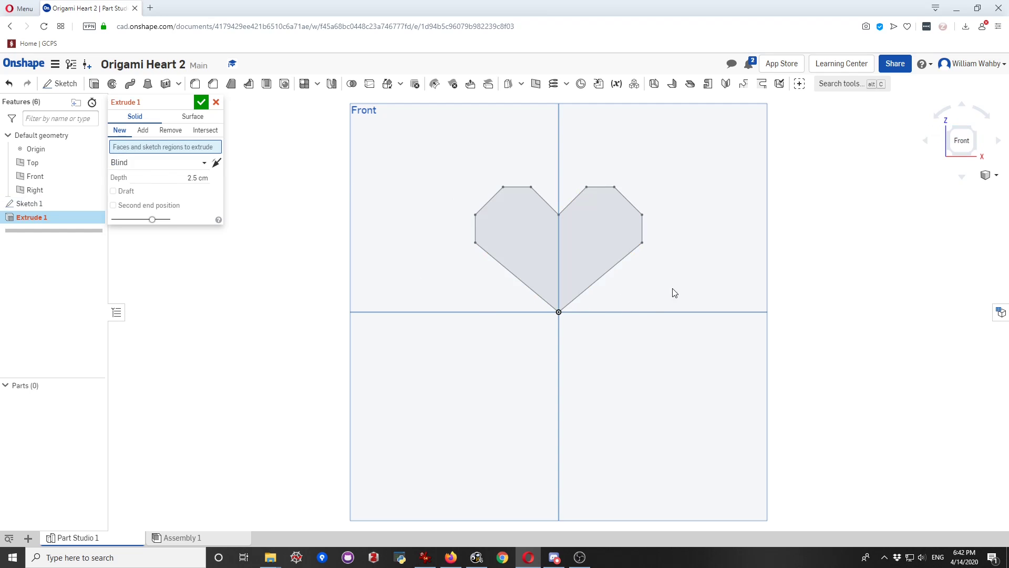
pyautogui.click(973, 132)
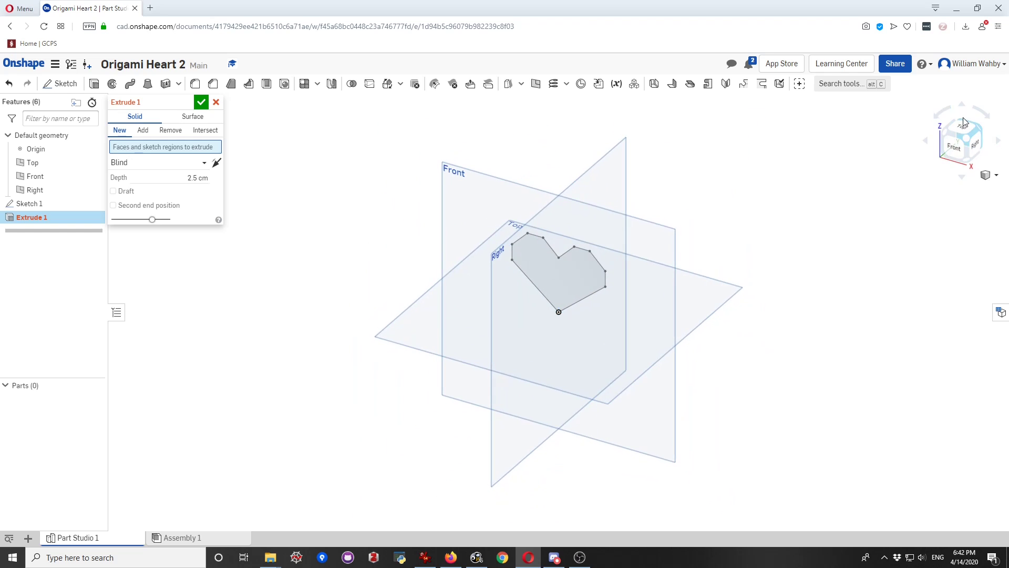
pyautogui.click(954, 143)
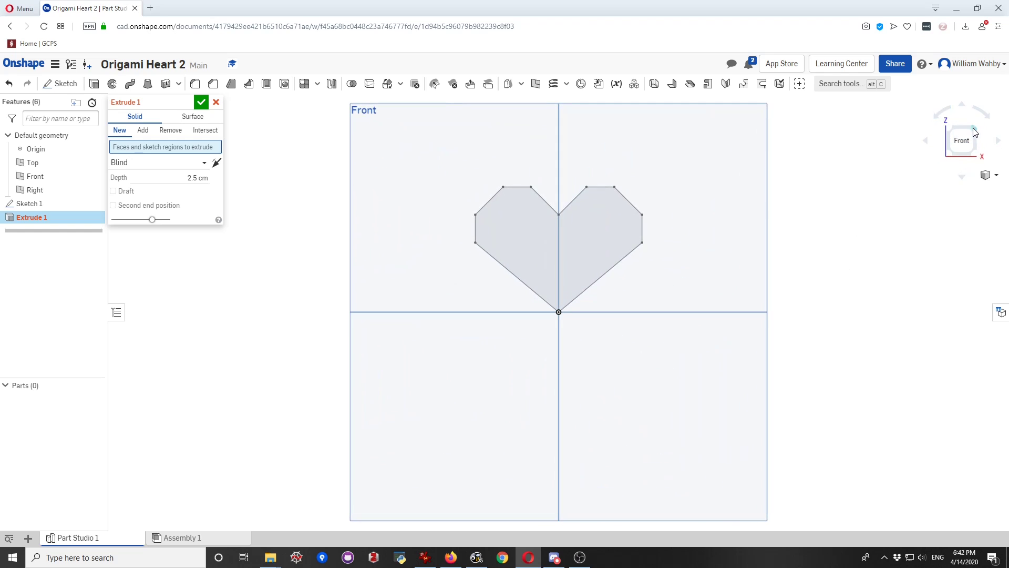
pyautogui.click(952, 131)
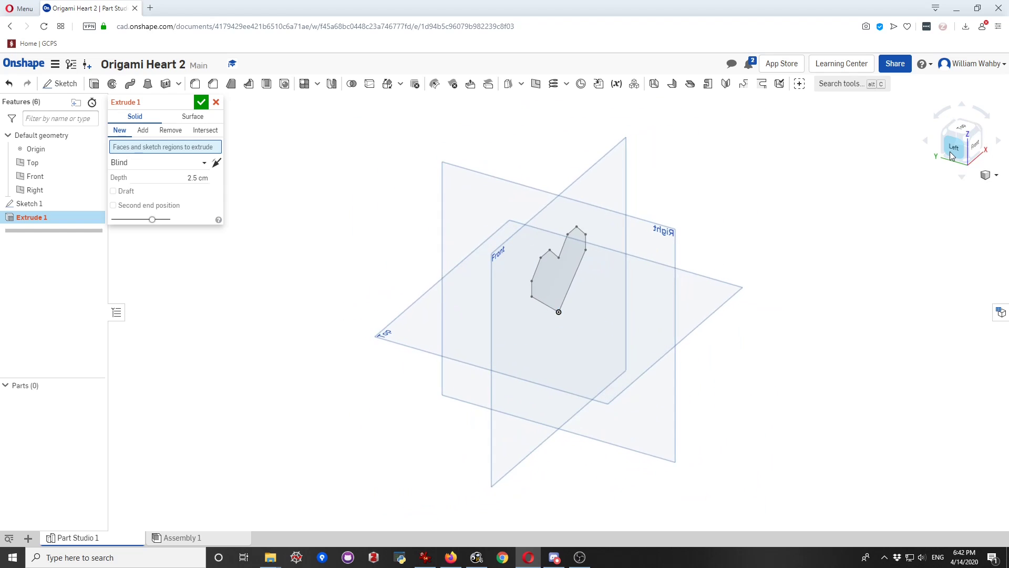
pyautogui.click(978, 148)
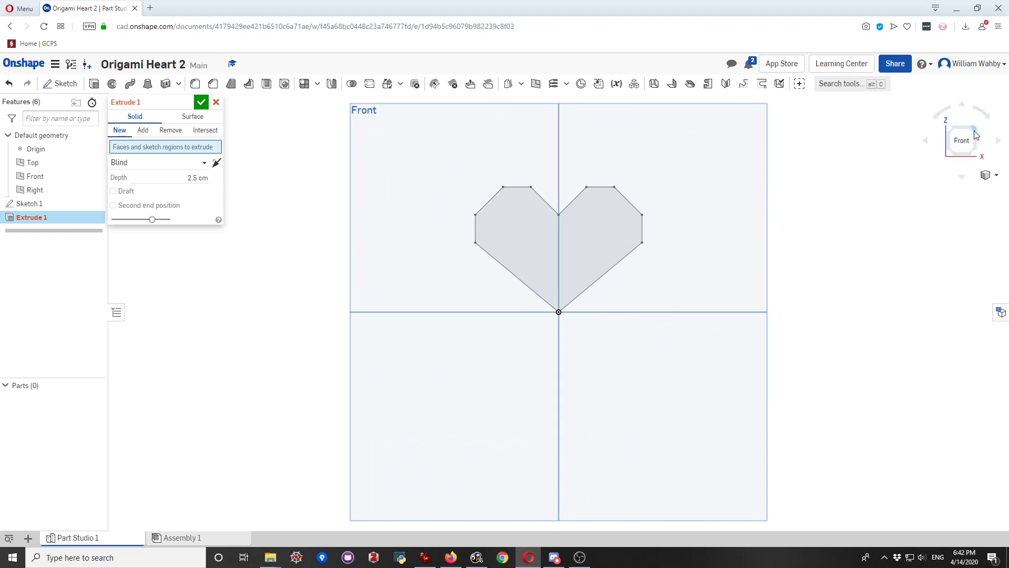
pyautogui.click(974, 130)
pyautogui.scroll(5, 578, 269)
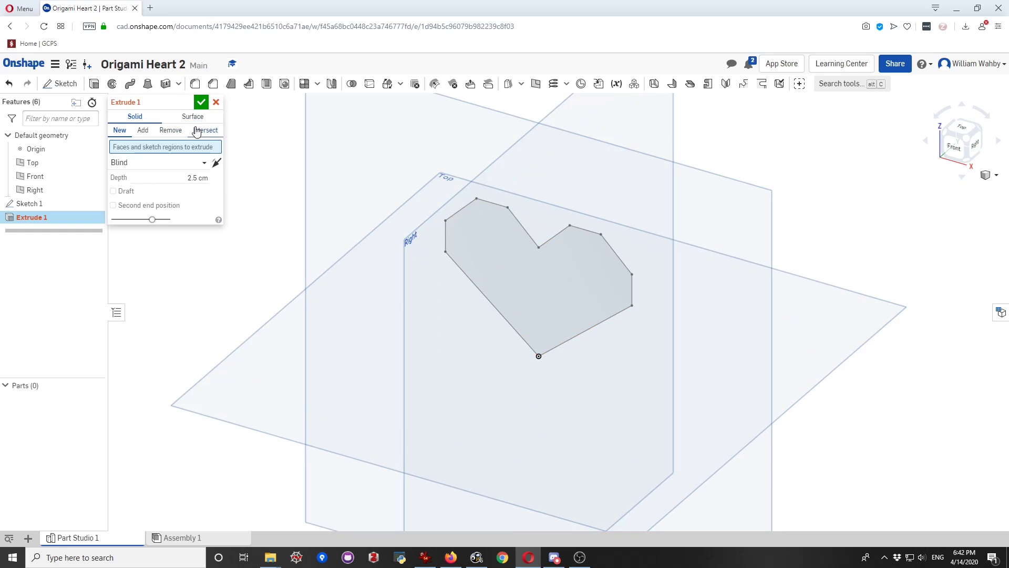
pyautogui.click(545, 284)
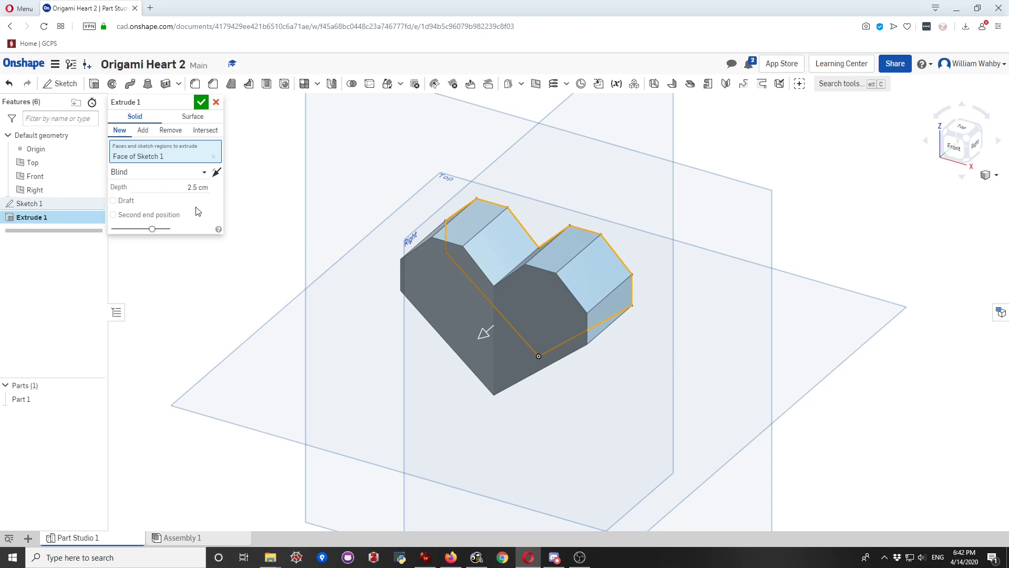
pyautogui.click(184, 186)
pyautogui.write('1')
pyautogui.press('Return')
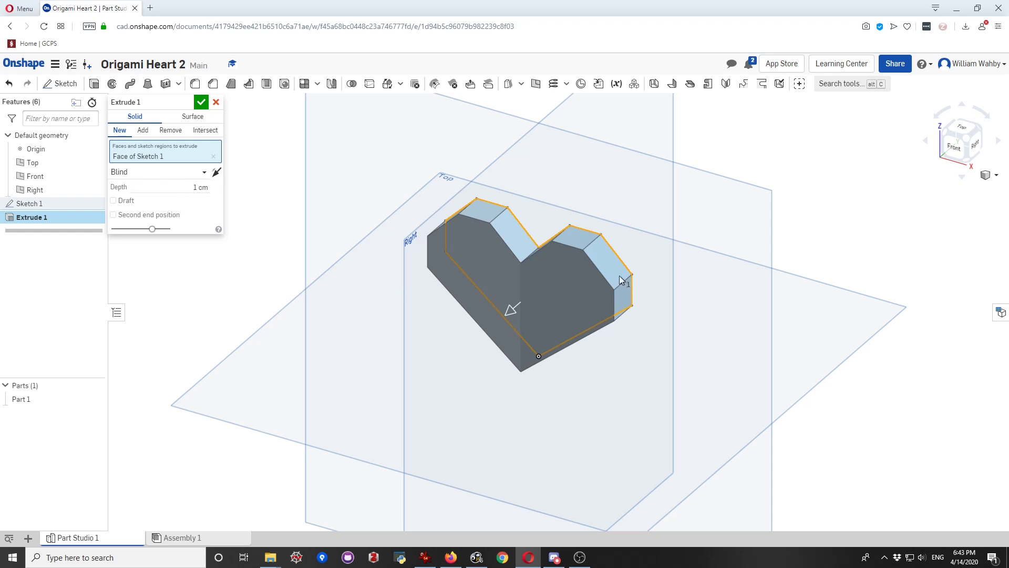
pyautogui.moveTo(692, 252); pyautogui.dragTo(731, 273, button='middle')
pyautogui.click(201, 102)
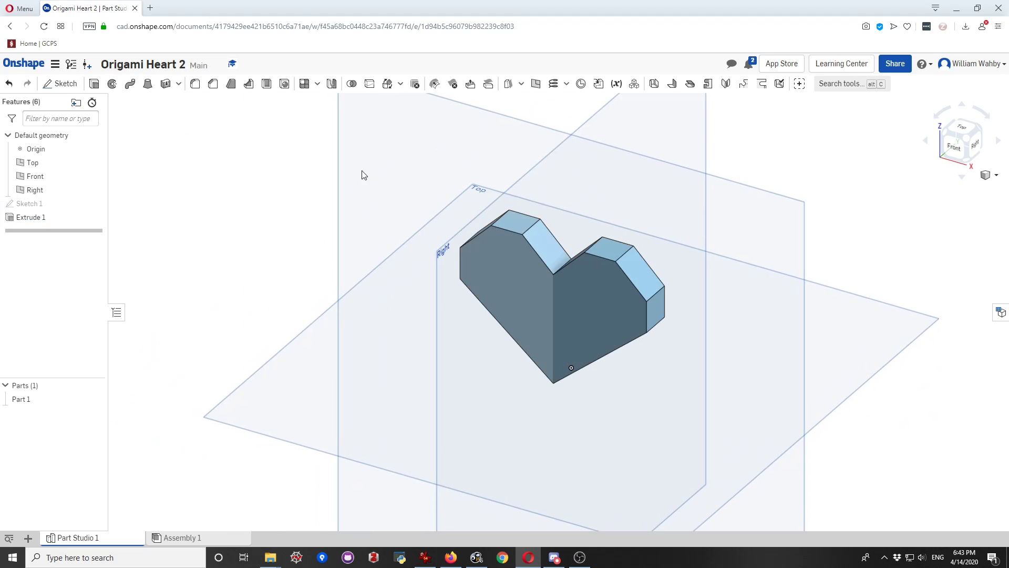
pyautogui.scroll(-2, 670, 231)
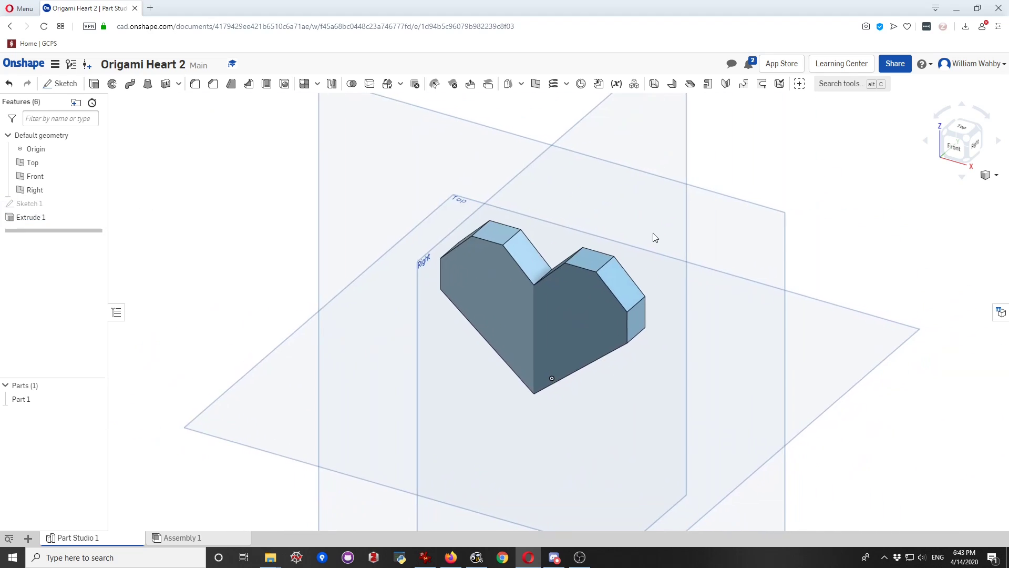
pyautogui.scroll(-1, 669, 240)
pyautogui.moveTo(669, 240); pyautogui.dragTo(636, 232, button='middle')
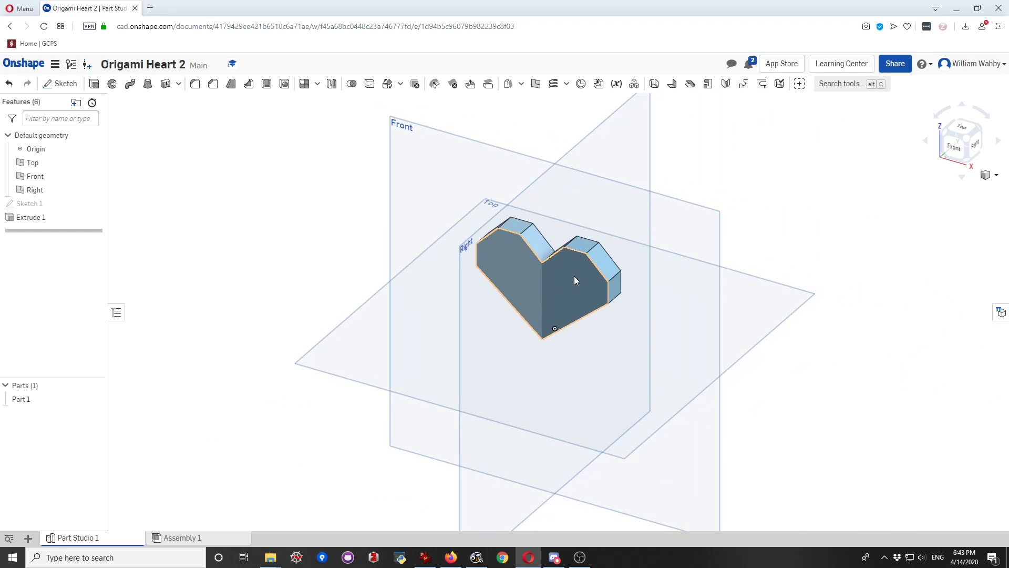
pyautogui.click(957, 148)
pyautogui.click(975, 133)
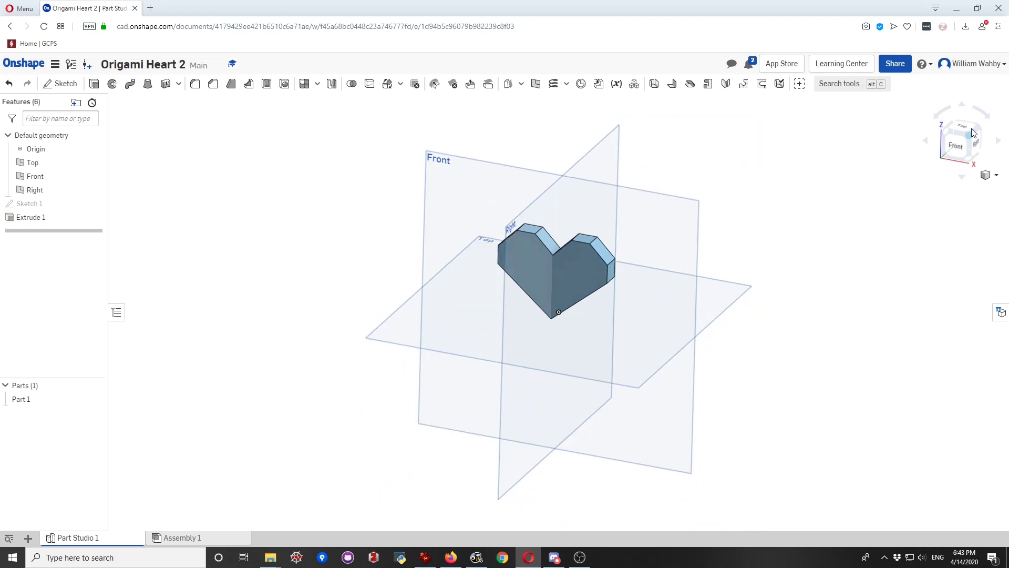
pyautogui.scroll(3, 552, 284)
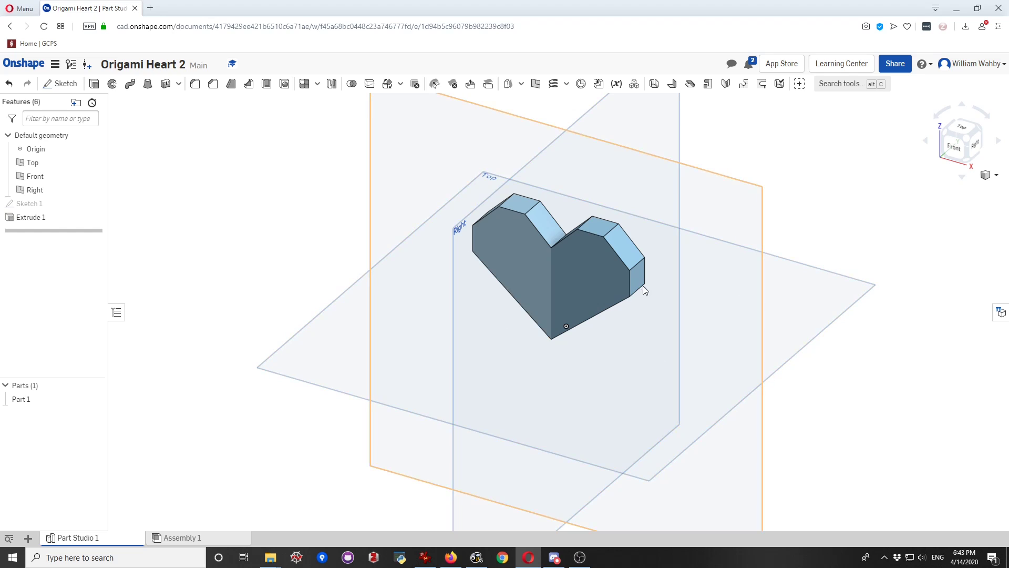
# - Reopen the heart sketch for editing and set the horizontal half-width dimension below the heart to 2.5 cm
pyautogui.doubleClick(41, 204)
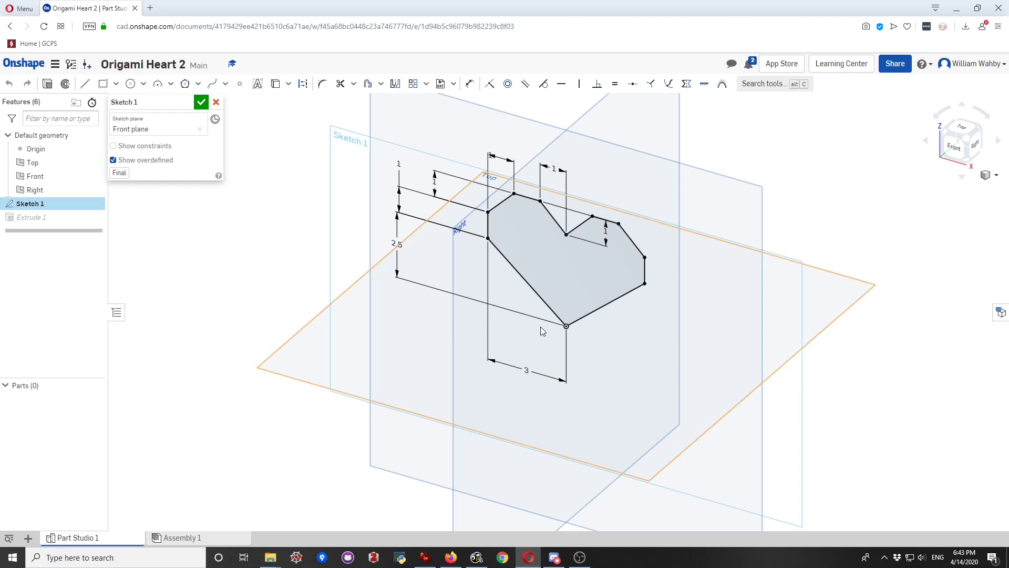
pyautogui.doubleClick(526, 369)
pyautogui.write('2.5')
pyautogui.press('Return')
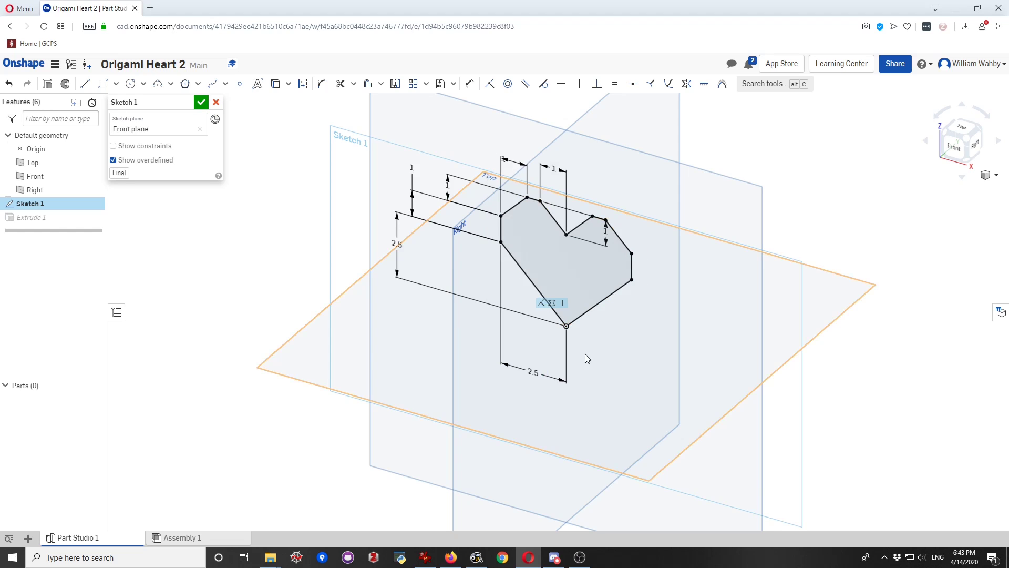
# - Set the heart's horizontal half-width dimension to 2 cm and accept the sketch so the solid updates
pyautogui.doubleClick(533, 372)
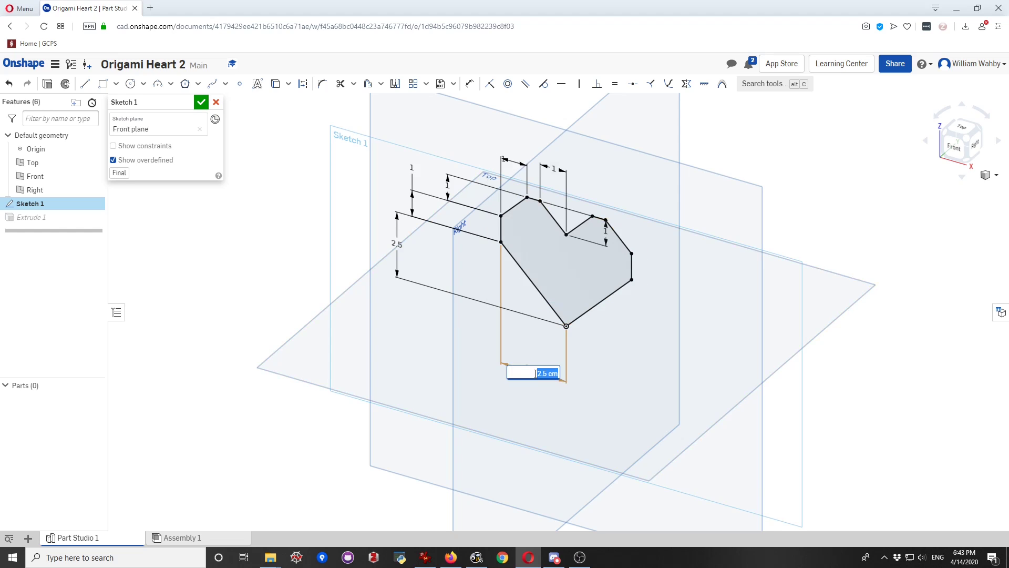
pyautogui.write('2')
pyautogui.press('Return')
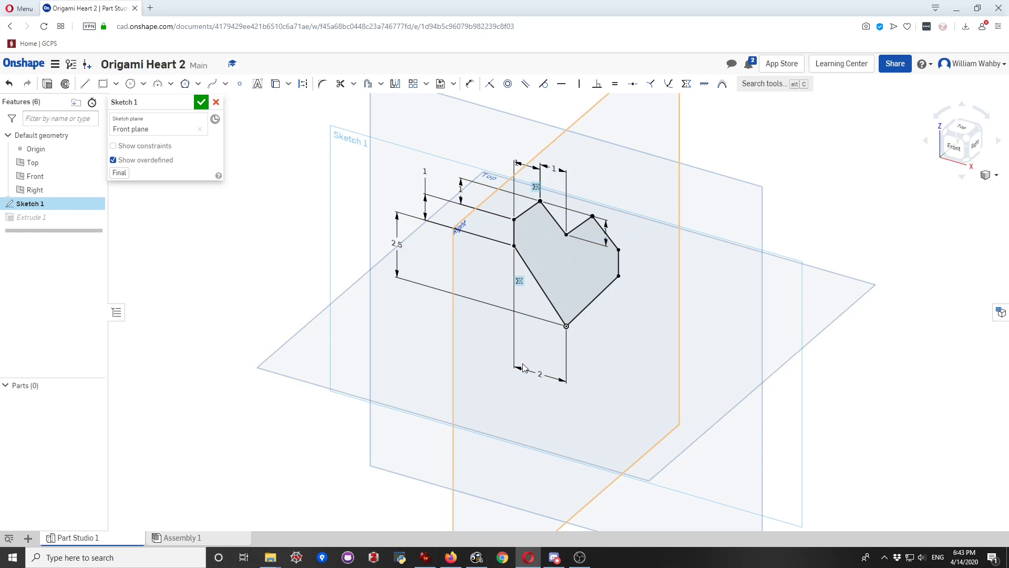
pyautogui.click(201, 102)
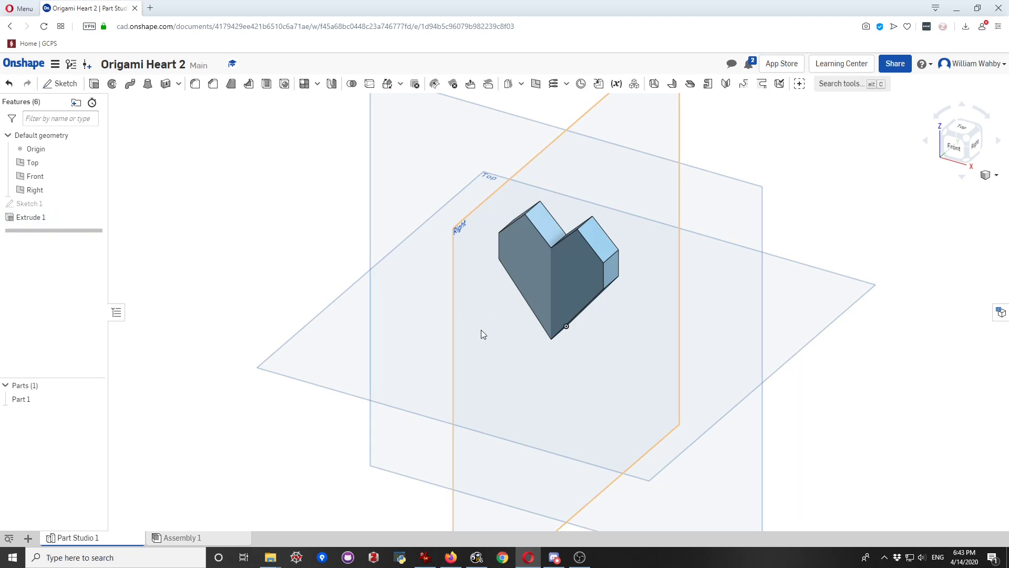
# - Edit the heart sketch again, set its horizontal half-width dimension to 3 cm, and accept the sketch
pyautogui.moveTo(503, 310)
pyautogui.mouseDown(button='middle')
pyautogui.moveTo(643, 251)
pyautogui.moveTo(533, 330)
pyautogui.mouseUp(button='middle')
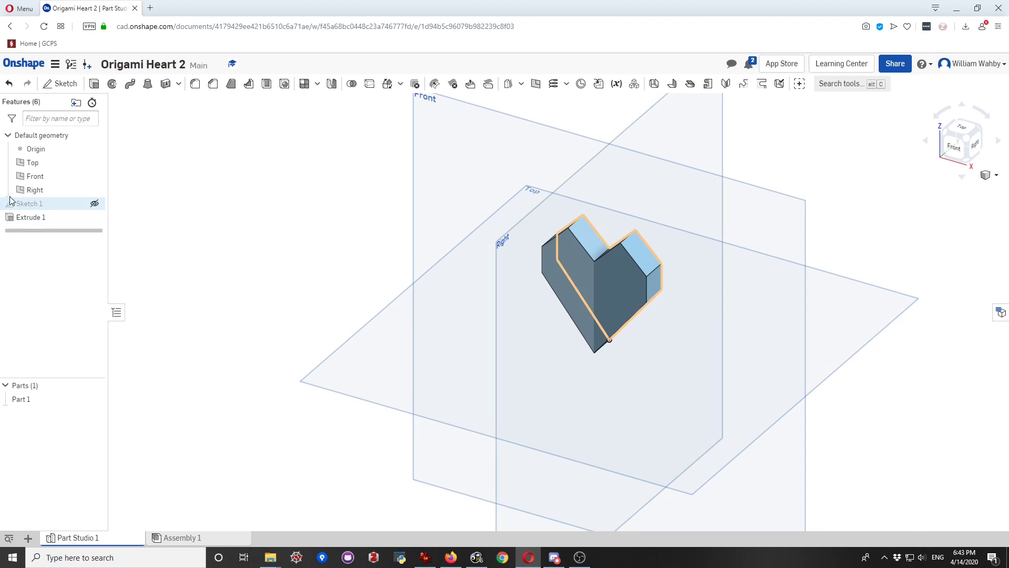
pyautogui.doubleClick(35, 205)
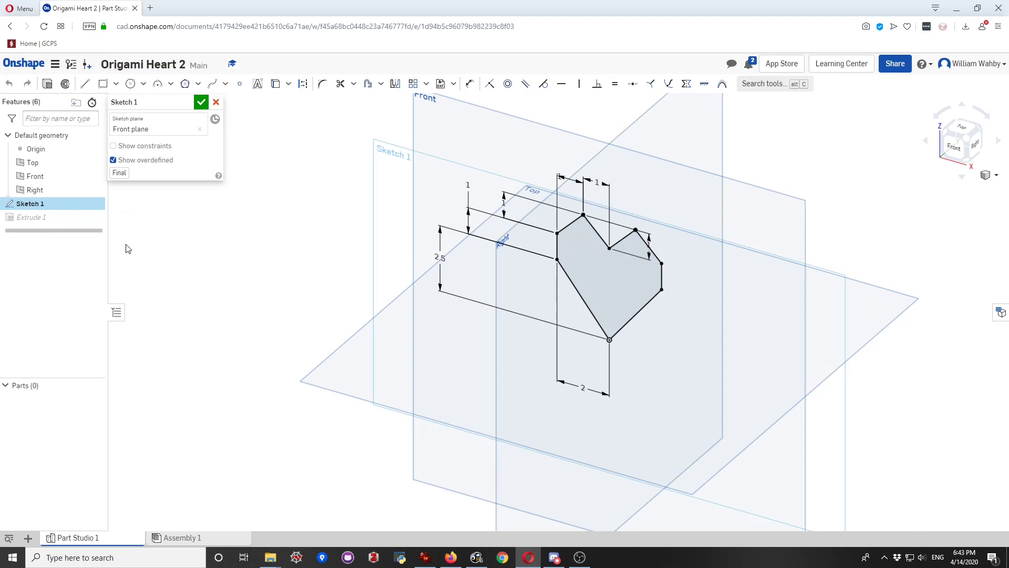
pyautogui.doubleClick(582, 387)
pyautogui.write('3')
pyautogui.press('Return')
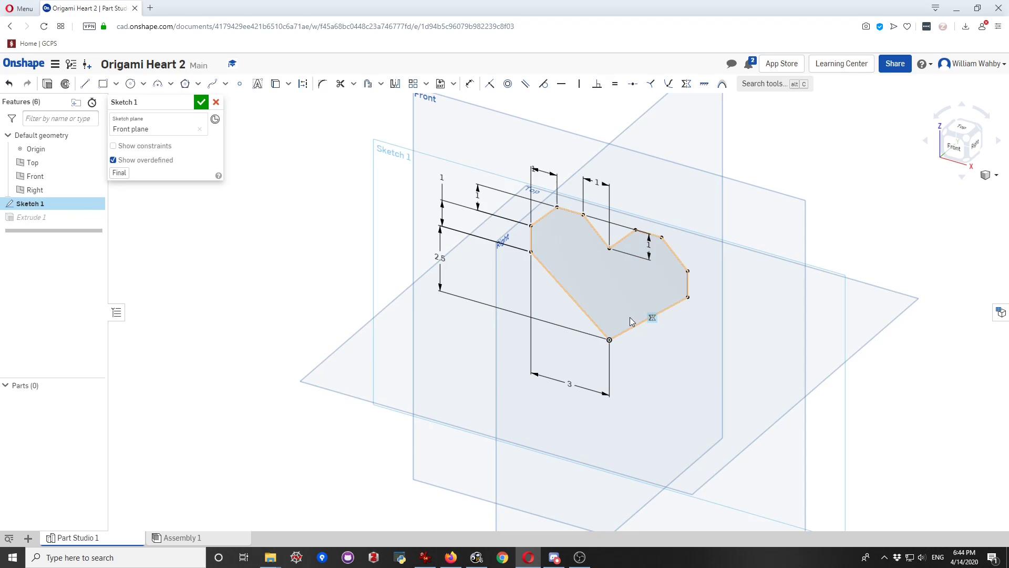
pyautogui.click(201, 102)
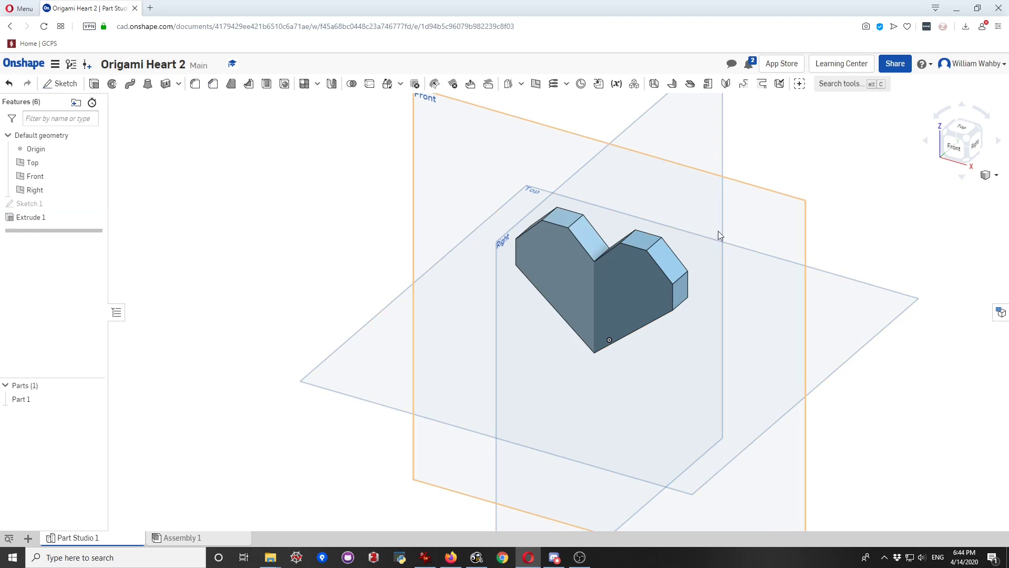